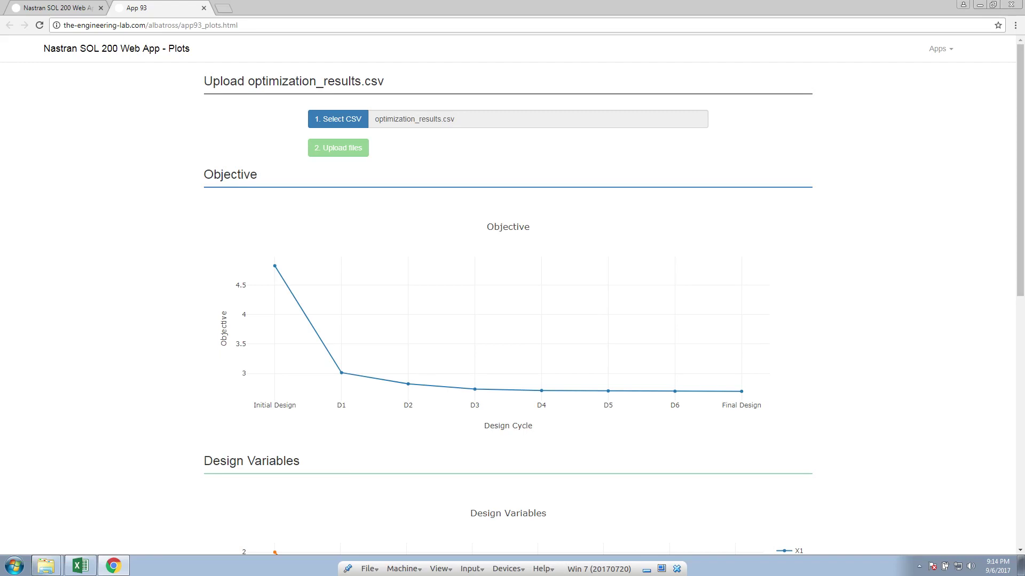
# Upload optimization_results.csv from the solution folder to the SOL 200 plots page
pyautogui.click(47, 561)
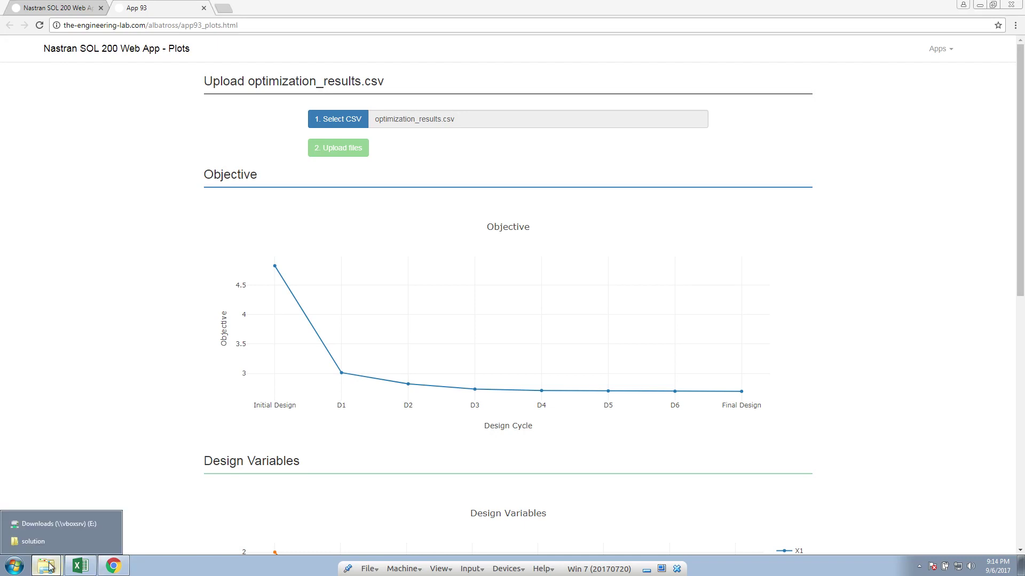
pyautogui.click(48, 541)
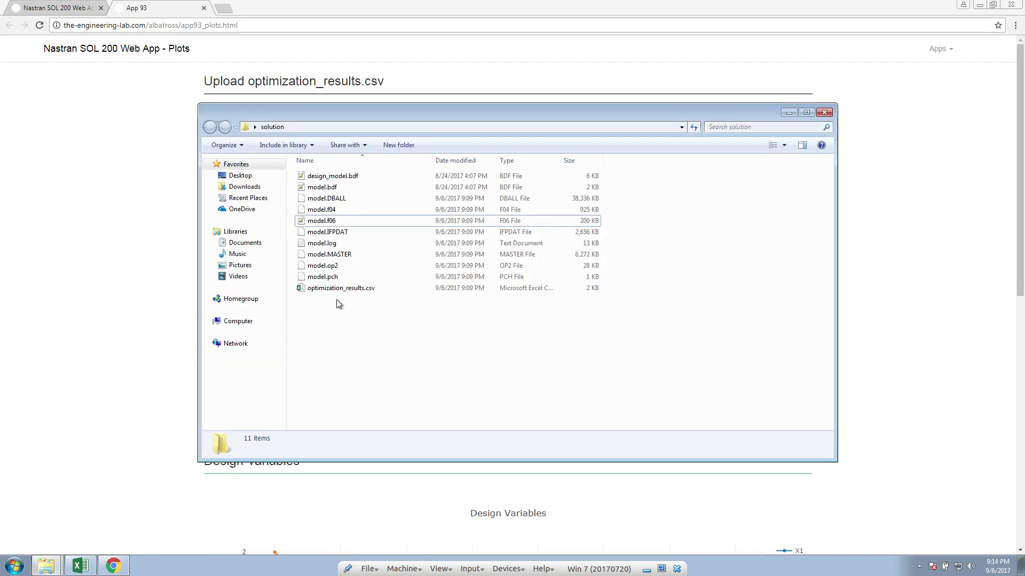
pyautogui.click(358, 289)
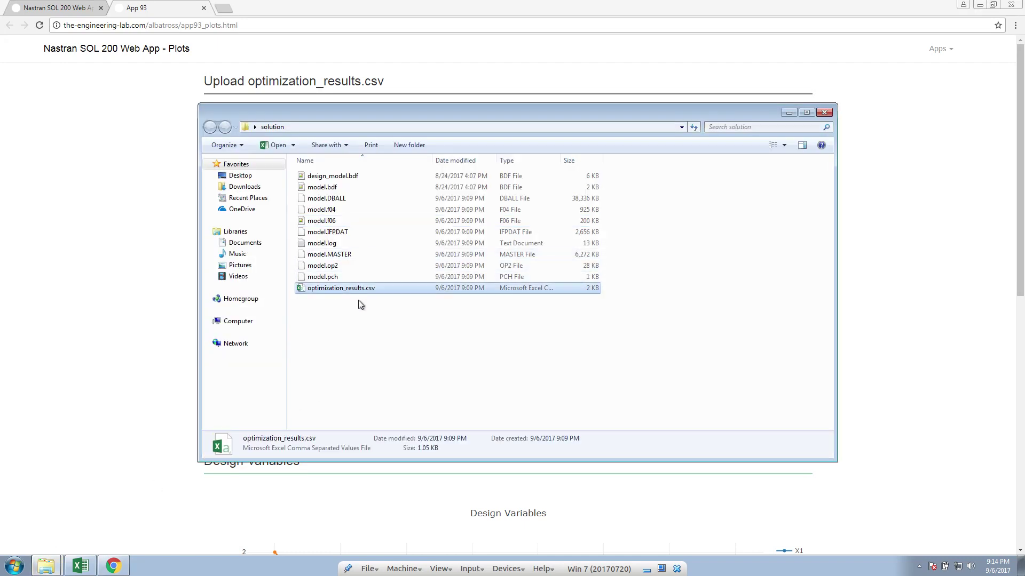
pyautogui.moveTo(358, 289); pyautogui.dragTo(47, 323)
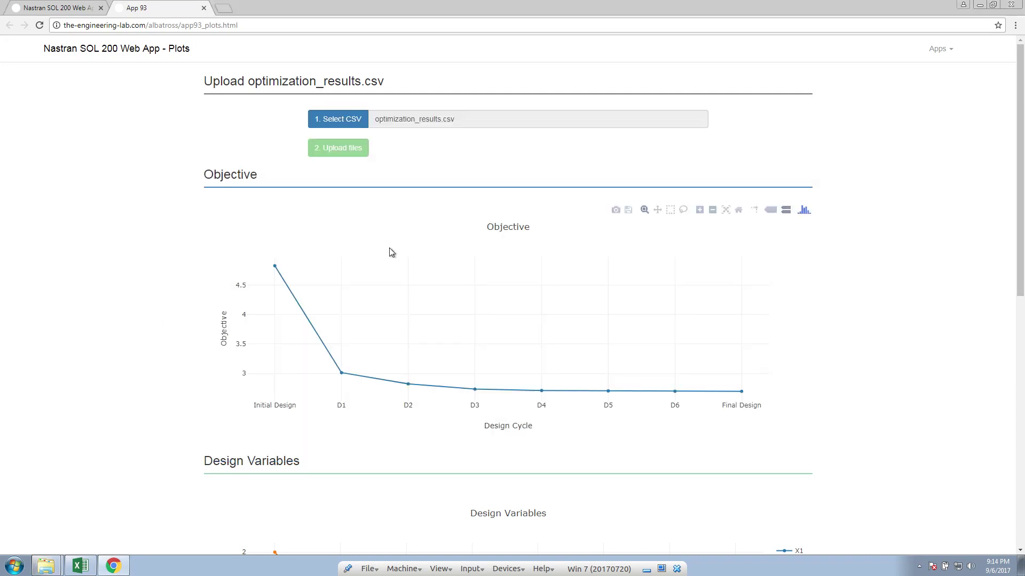
pyautogui.moveTo(342, 373)
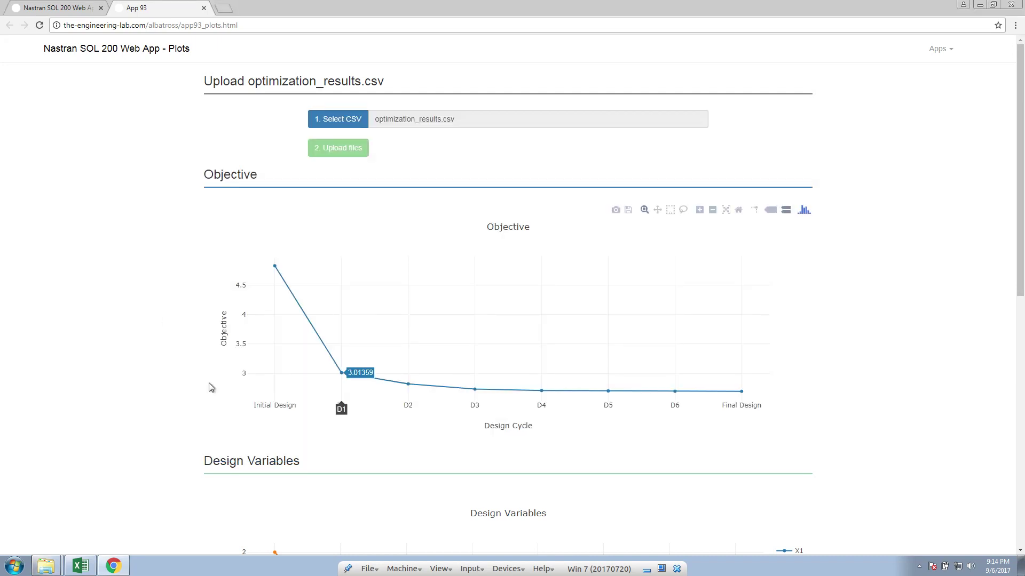
# Open model.f06 from the solution folder in Notepad++
pyautogui.moveTo(45, 566)
pyautogui.click(51, 544)
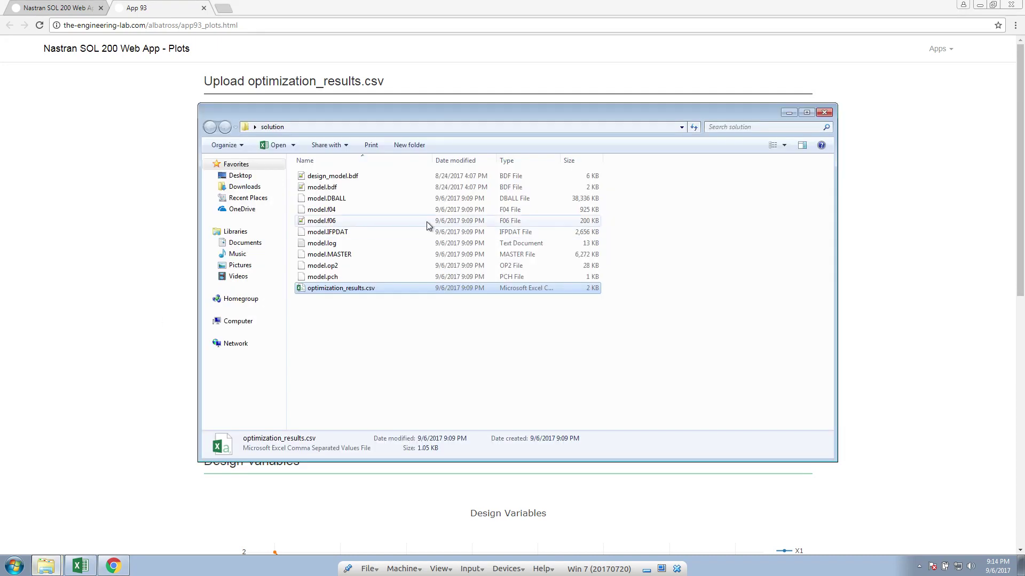
pyautogui.click(329, 221)
pyautogui.rightClick(329, 222)
pyautogui.click(353, 240)
pyautogui.click(409, 409)
pyautogui.scroll(3, 406, 251)
pyautogui.scroll(-3, 291, 165)
pyautogui.moveTo(245, 114); pyautogui.dragTo(745, 489)
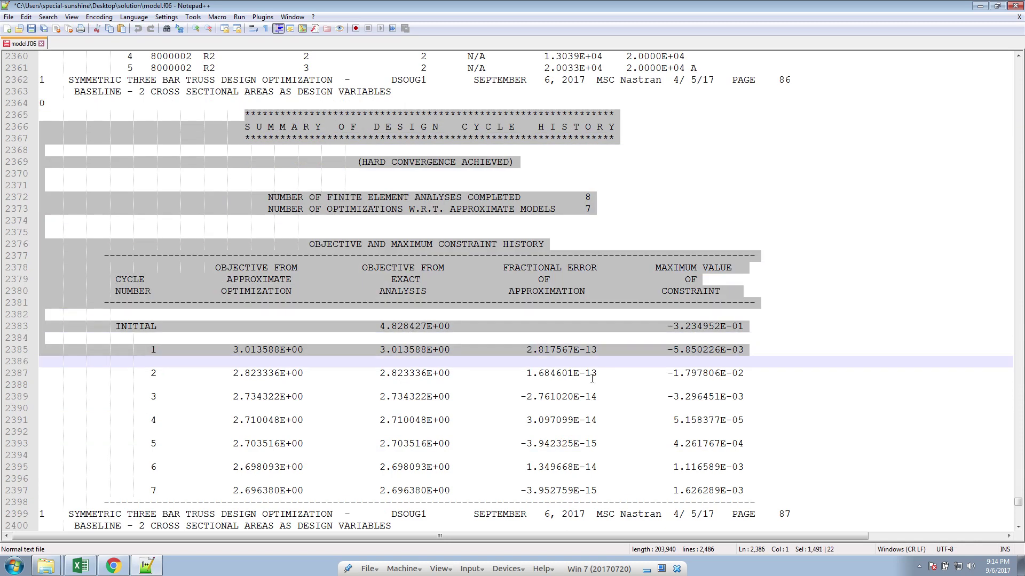
pyautogui.click(79, 566)
pyautogui.click(238, 344)
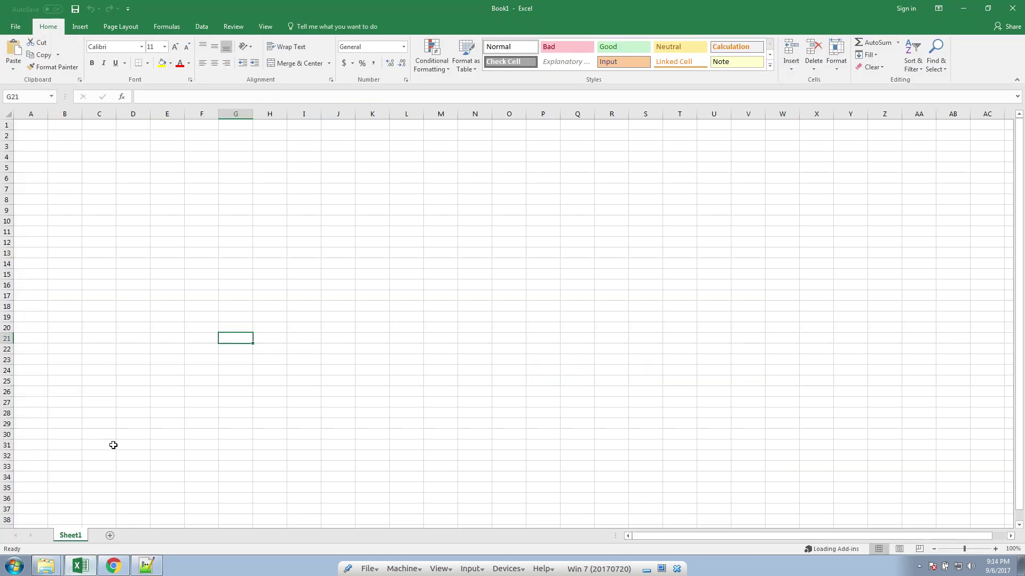
pyautogui.click(73, 569)
pyautogui.moveTo(46, 567)
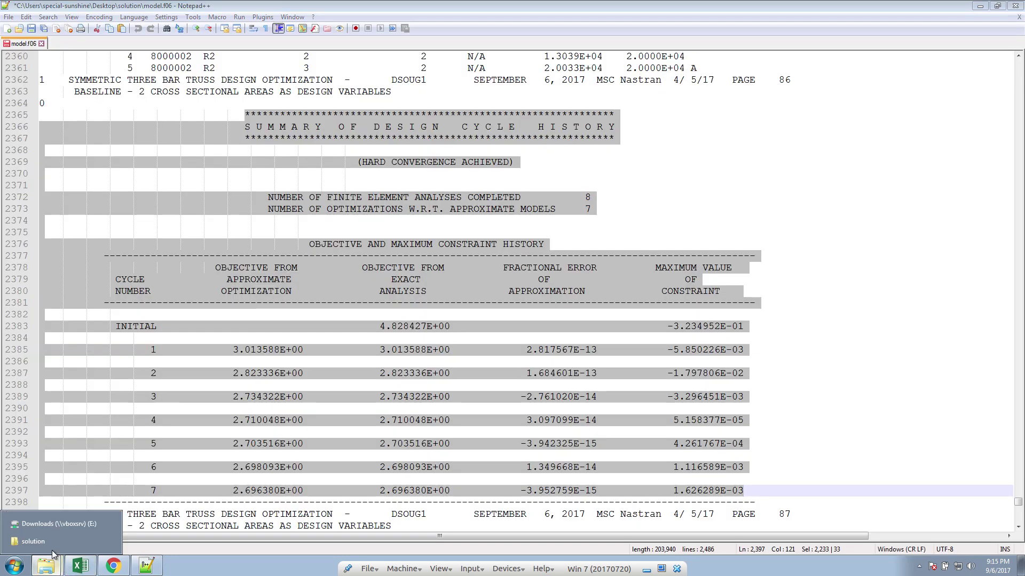
pyautogui.click(52, 540)
pyautogui.click(368, 407)
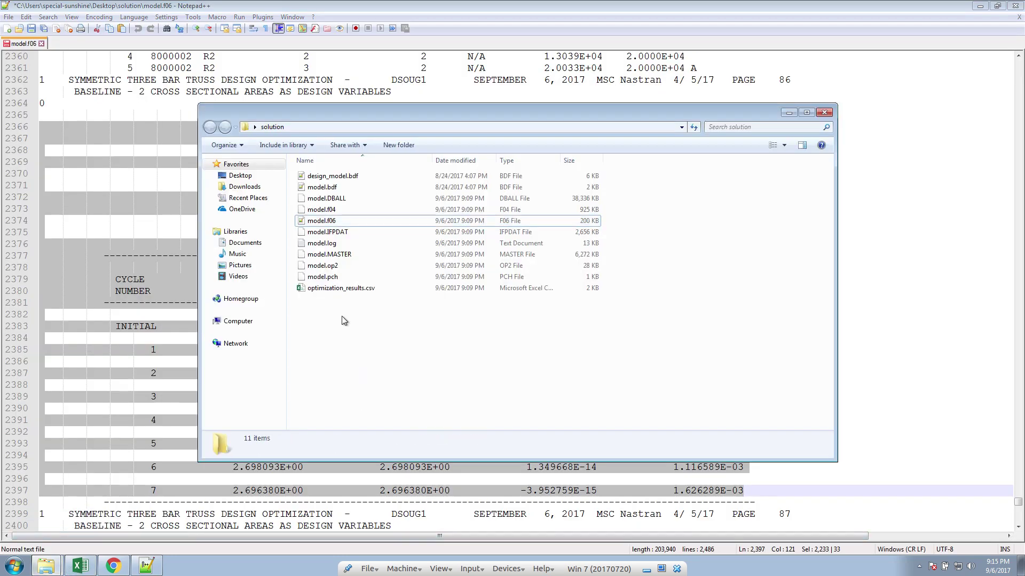
pyautogui.click(333, 268)
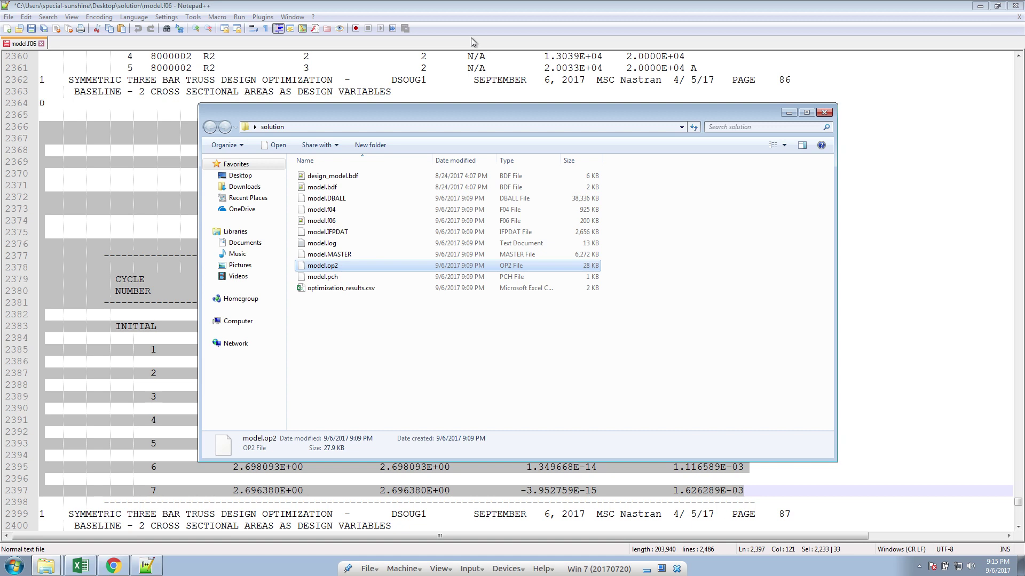
pyautogui.click(472, 38)
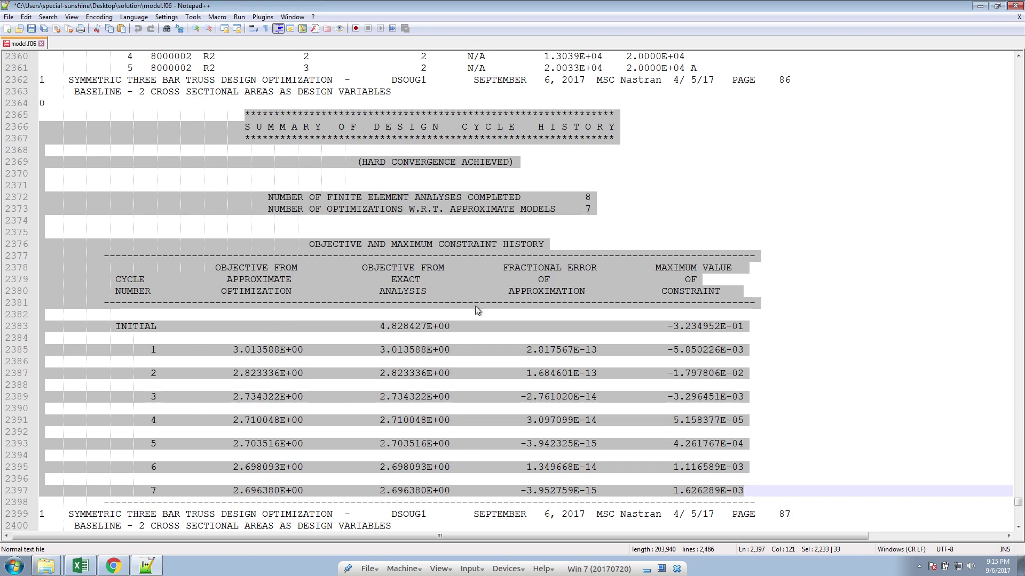
# Move the Notepad++ window to the centre, then restore it to full screen
pyautogui.click(216, 378)
pyautogui.scroll(2, 216, 377)
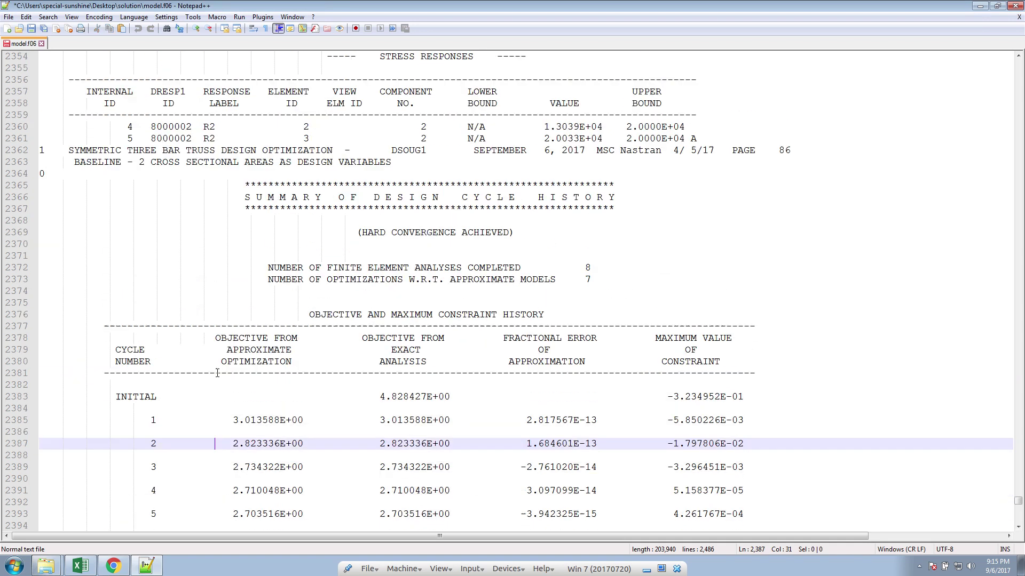
pyautogui.scroll(8, 216, 376)
pyautogui.scroll(3, 216, 377)
pyautogui.scroll(-9, 218, 374)
pyautogui.scroll(-7, 219, 375)
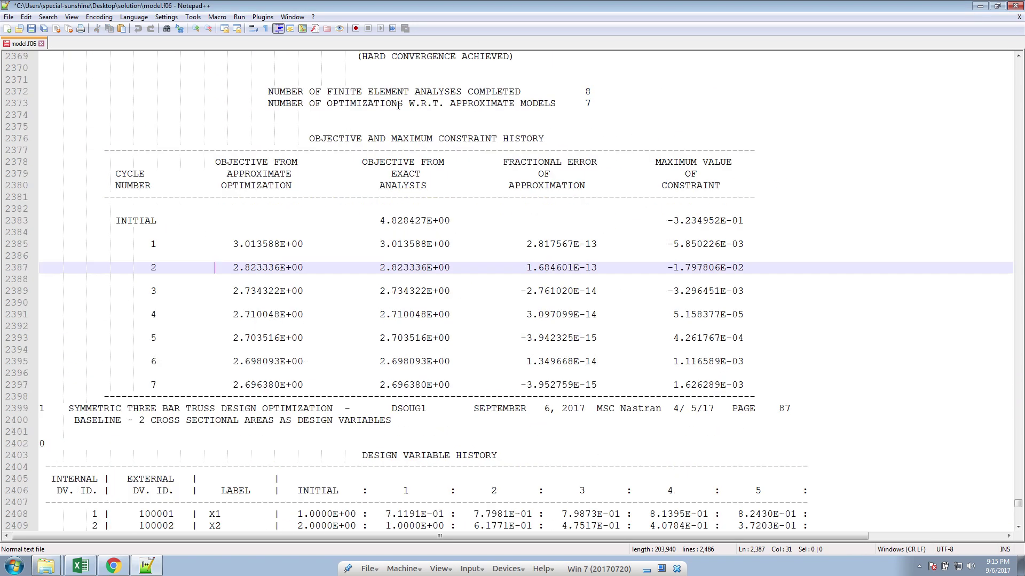
pyautogui.scroll(2, 232, 281)
pyautogui.scroll(1, 256, 160)
pyautogui.moveTo(245, 127); pyautogui.dragTo(615, 127)
pyautogui.scroll(-4, 264, 121)
pyautogui.scroll(5, 260, 90)
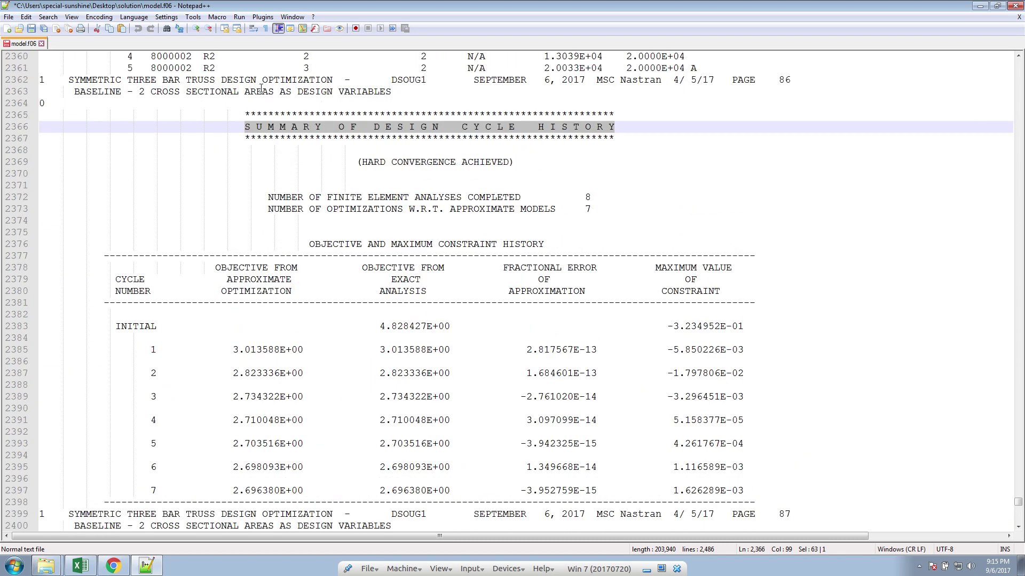
pyautogui.doubleClick(201, 10)
pyautogui.moveTo(200, 10); pyautogui.dragTo(462, 99)
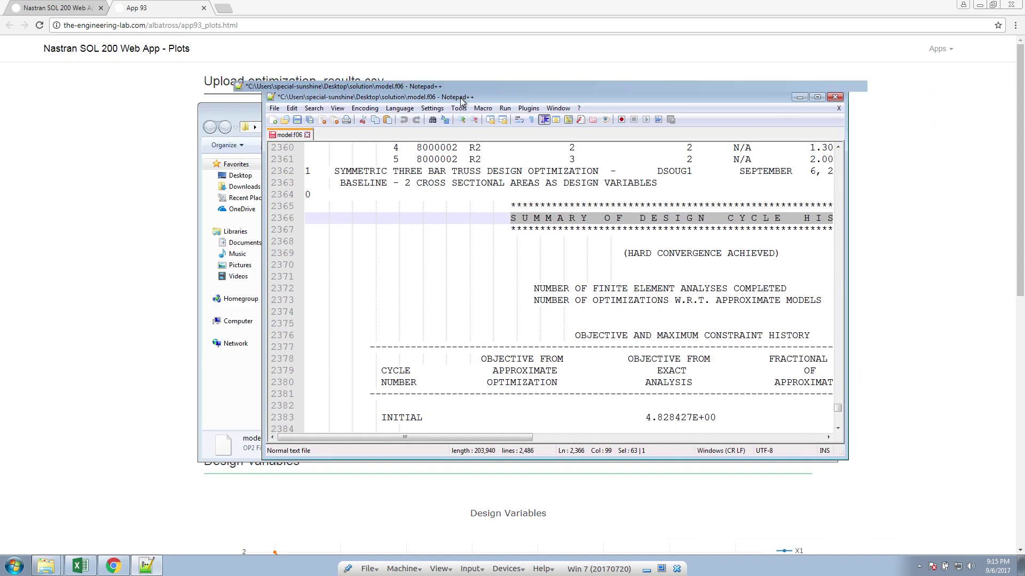
pyautogui.doubleClick(462, 99)
# Column-select the exact-analysis objective values from 4.828427E+00 down to cycle 7
pyautogui.click(382, 184)
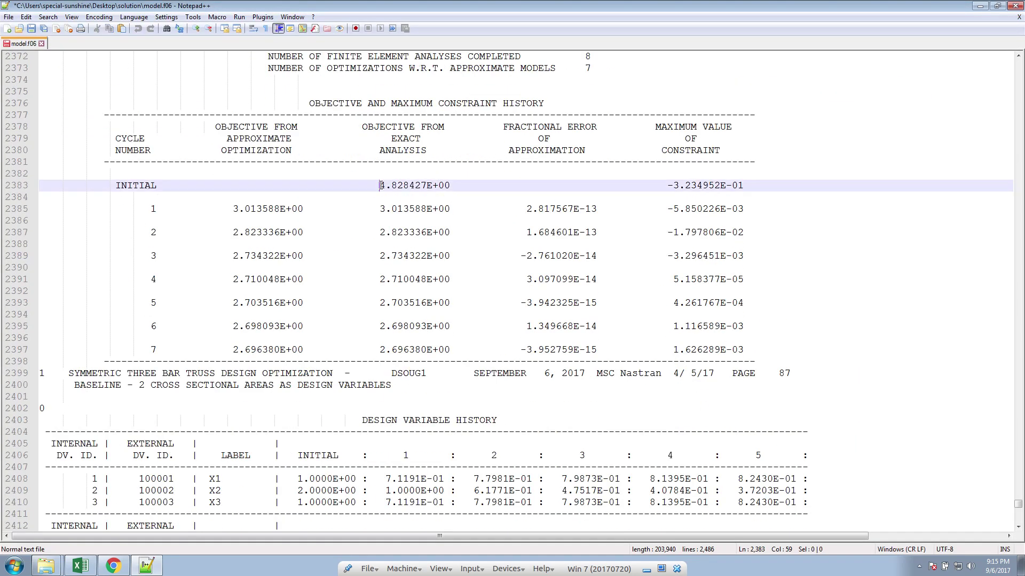
pyautogui.moveTo(364, 127); pyautogui.dragTo(443, 128)
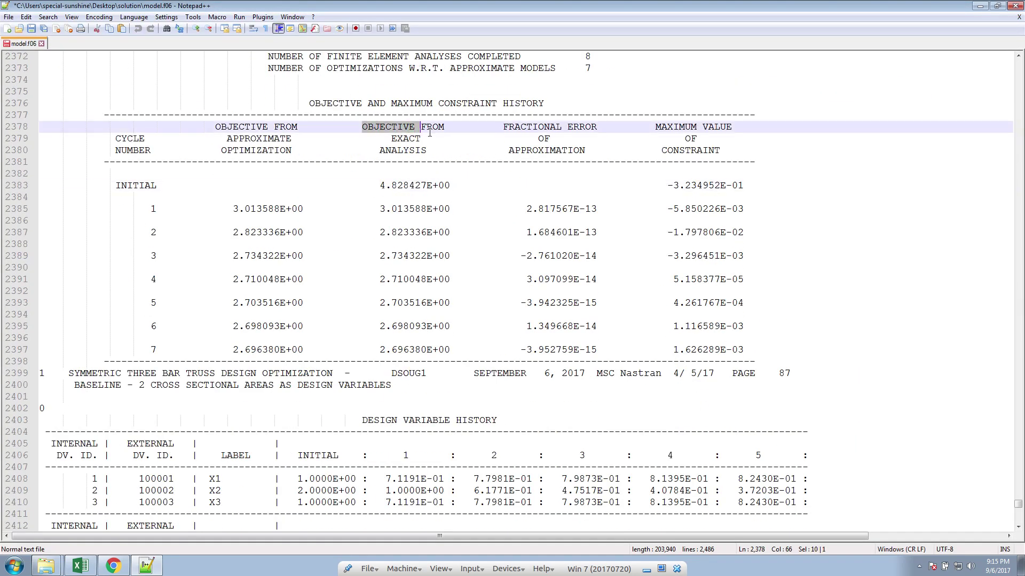
pyautogui.moveTo(379, 185); pyautogui.dragTo(454, 185)
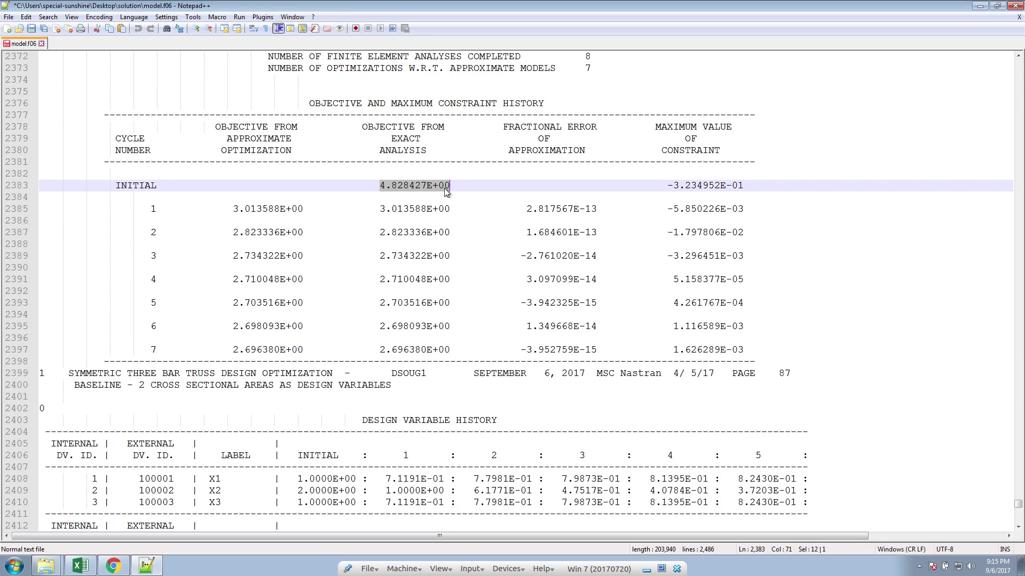
pyautogui.click(409, 210)
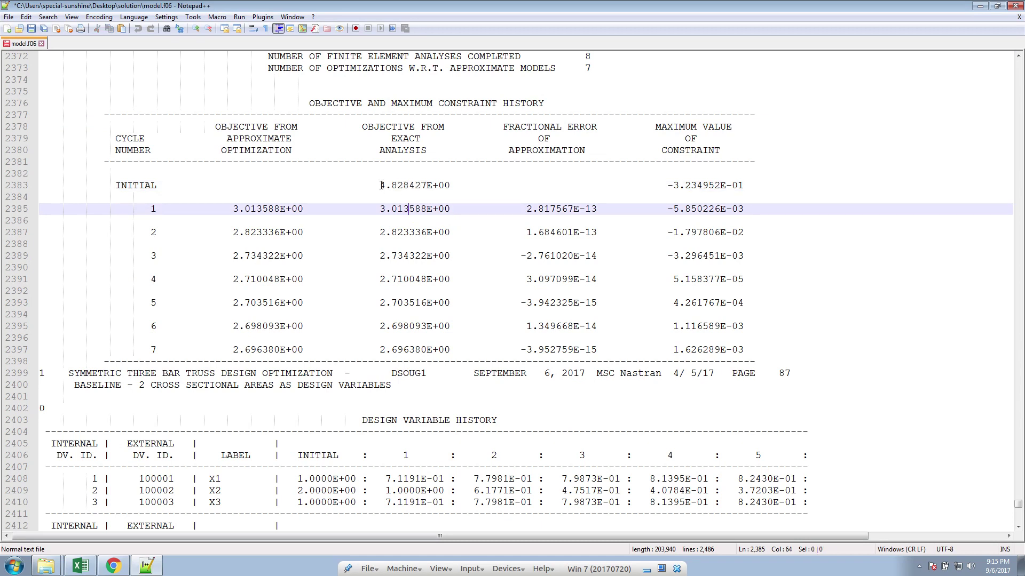
pyautogui.click(381, 185)
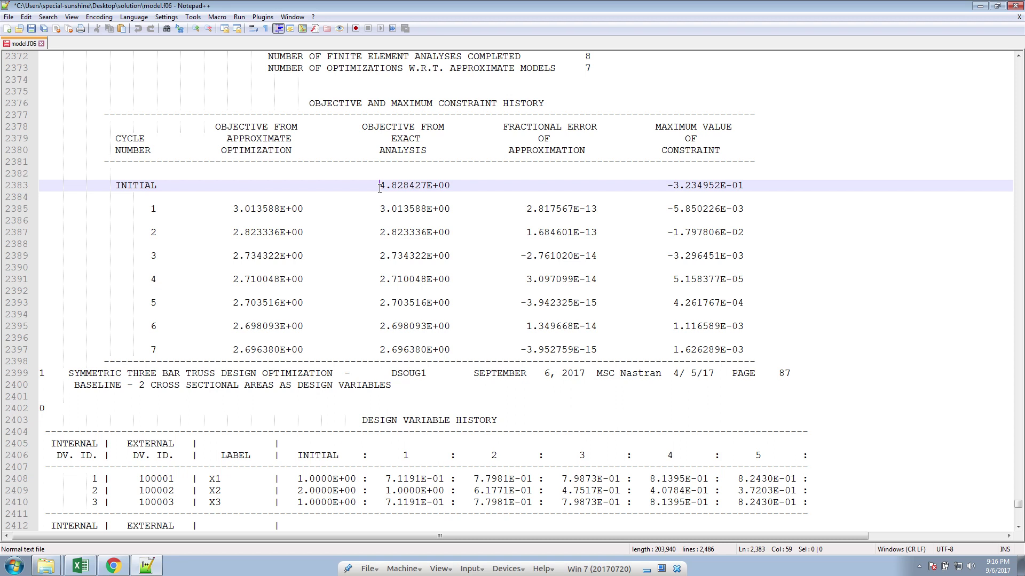
pyautogui.moveTo(380, 186)
pyautogui.keyDown('alt'); pyautogui.mouseDown()
pyautogui.moveTo(399, 269)
pyautogui.moveTo(451, 348)
pyautogui.mouseUp(); pyautogui.keyUp('alt')
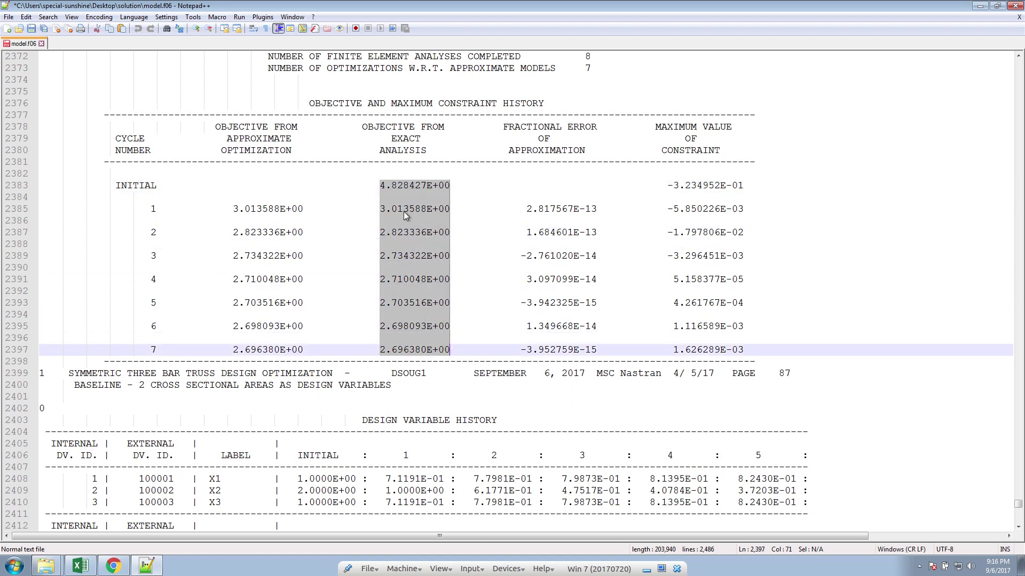
# Copy the selected objective column and paste it into a new document
pyautogui.rightClick(387, 193)
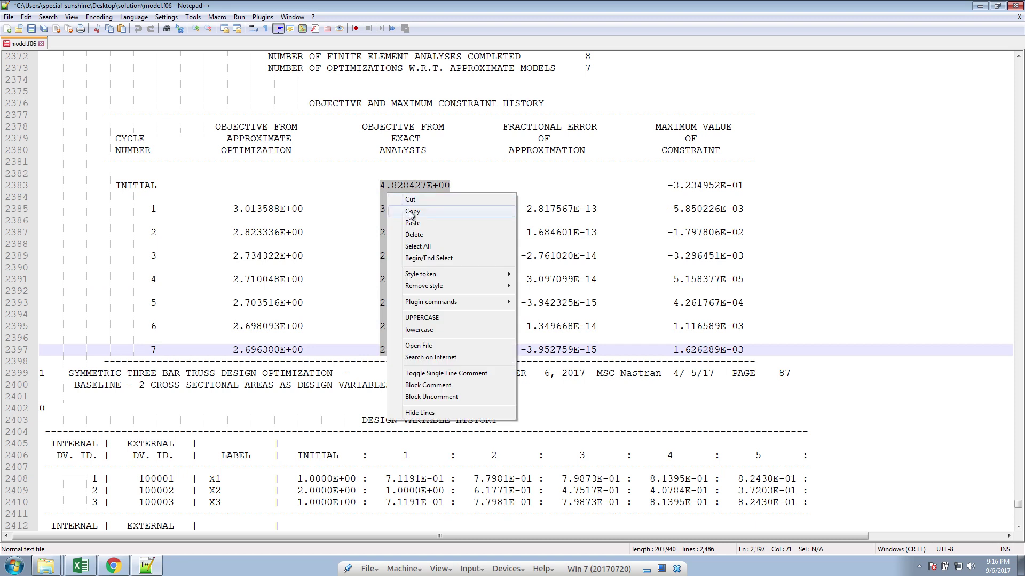
pyautogui.click(411, 213)
pyautogui.click(8, 29)
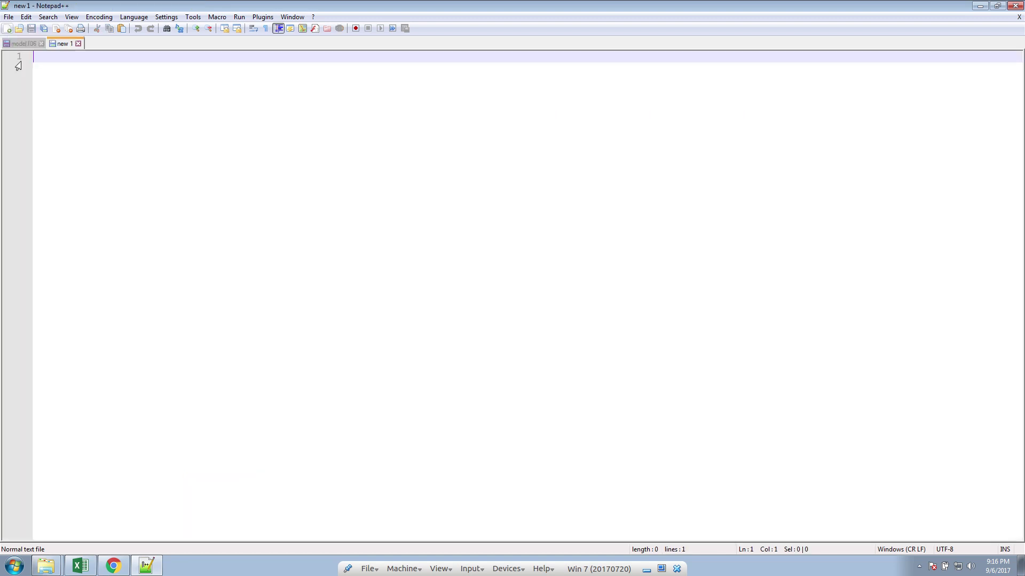
pyautogui.hotkey('ctrl', 'v')
# In model.f06, paste copies of the cycle 5–7 rows below the page header as rows 8–10
pyautogui.click(23, 44)
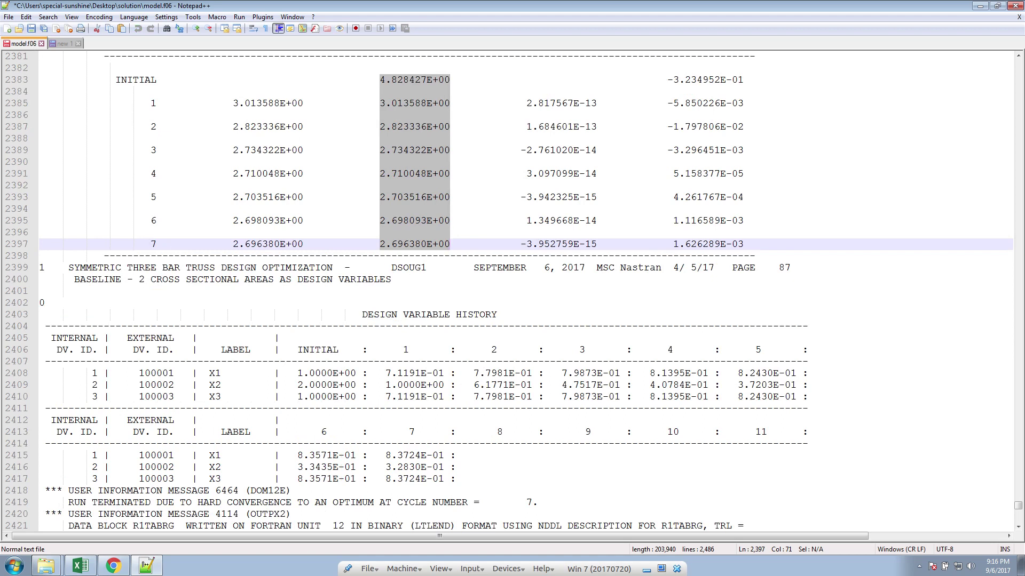
pyautogui.moveTo(745, 243); pyautogui.dragTo(25, 200)
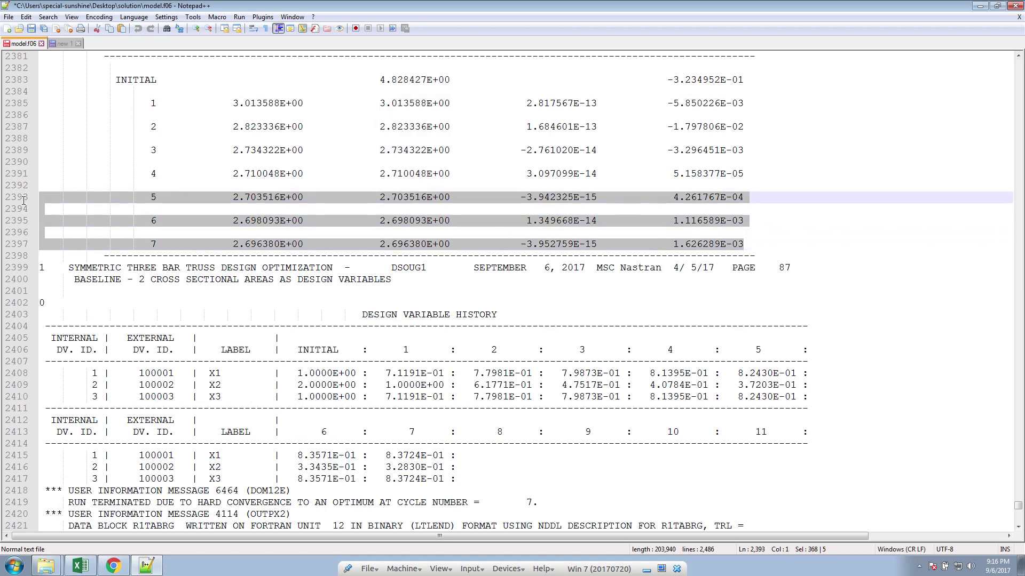
pyautogui.click(118, 290)
pyautogui.hotkey('ctrl', 'v')
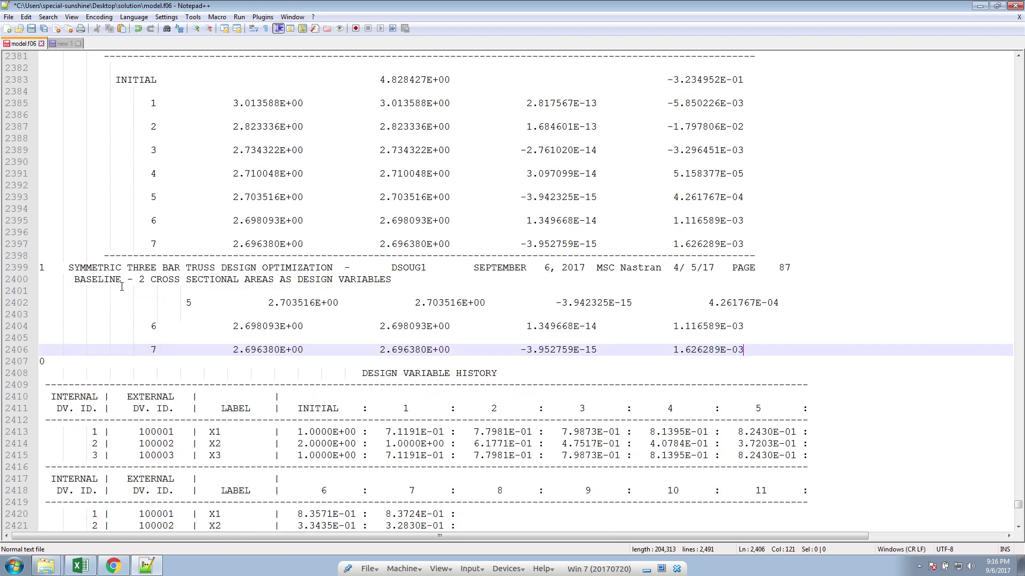
pyautogui.click(176, 304)
pyautogui.press('BackSpace')
pyautogui.press('BackSpace')
pyautogui.press('BackSpace')
pyautogui.press('BackSpace')
pyautogui.press('BackSpace')
pyautogui.press('BackSpace')
pyautogui.press('BackSpace')
pyautogui.hotkey('shift', 'Right')
pyautogui.write('8')
pyautogui.doubleClick(154, 325)
pyautogui.write('9')
pyautogui.doubleClick(154, 350)
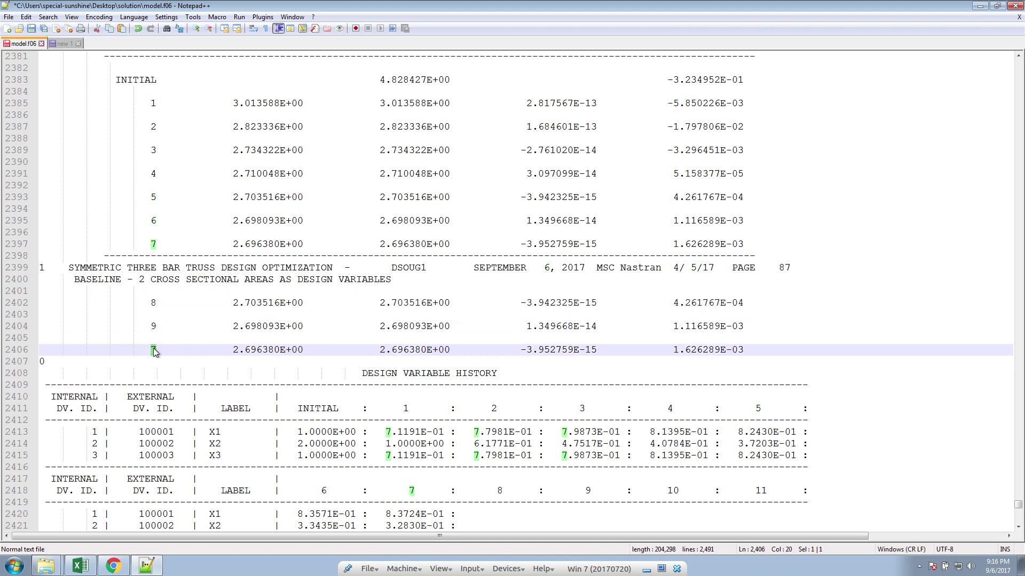
pyautogui.write('10')
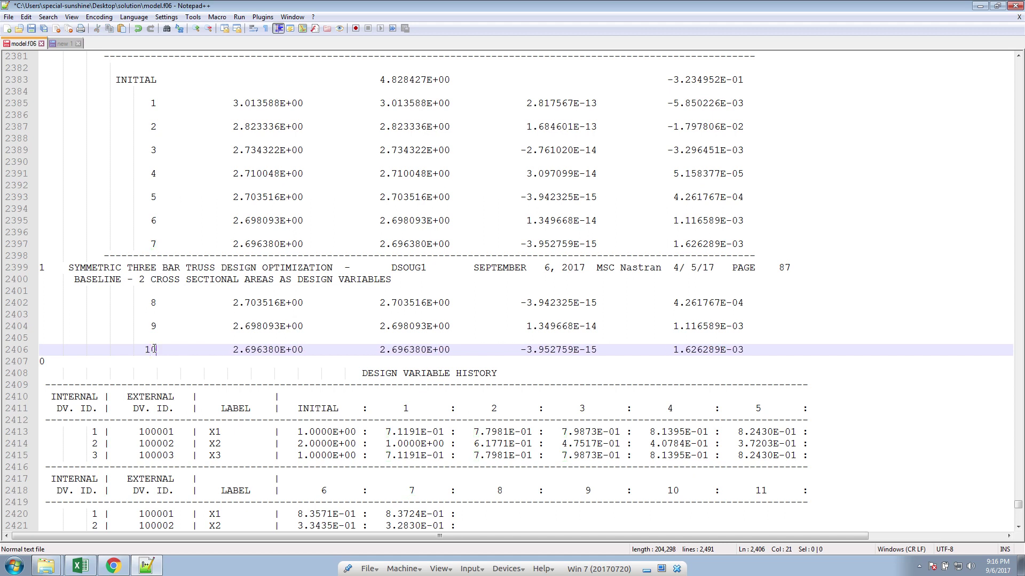
pyautogui.press('Up')
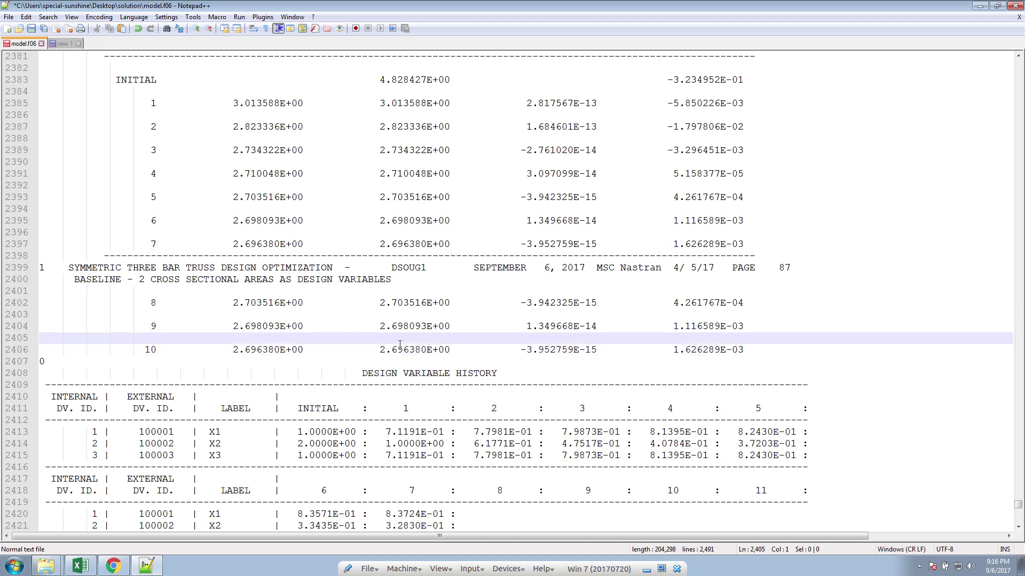
# Column-select values in rows 8–10, then undo the added rows in model.f06
pyautogui.click(437, 350)
pyautogui.moveTo(450, 350); pyautogui.dragTo(382, 305)
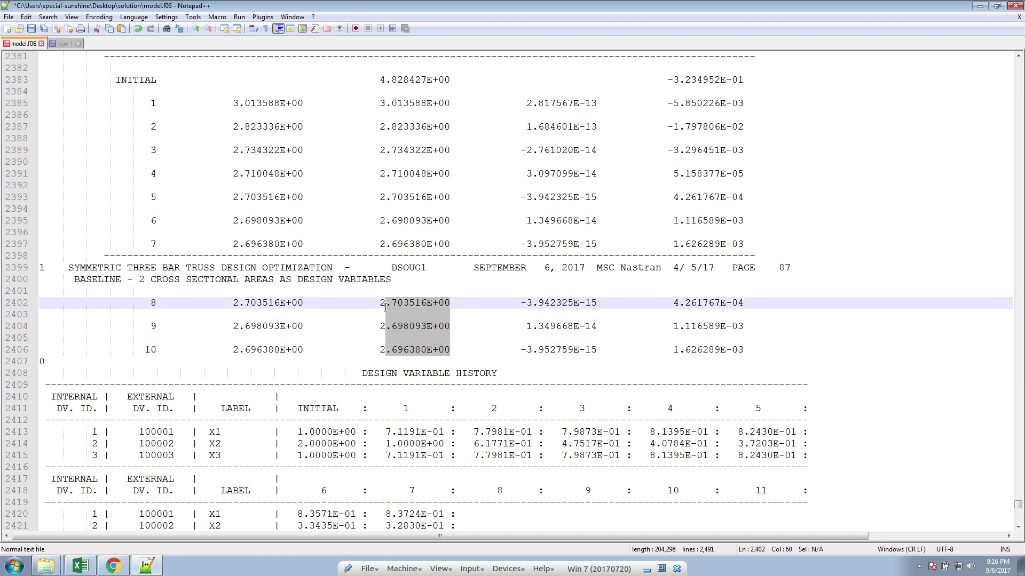
pyautogui.hotkey('ctrl', 'z')
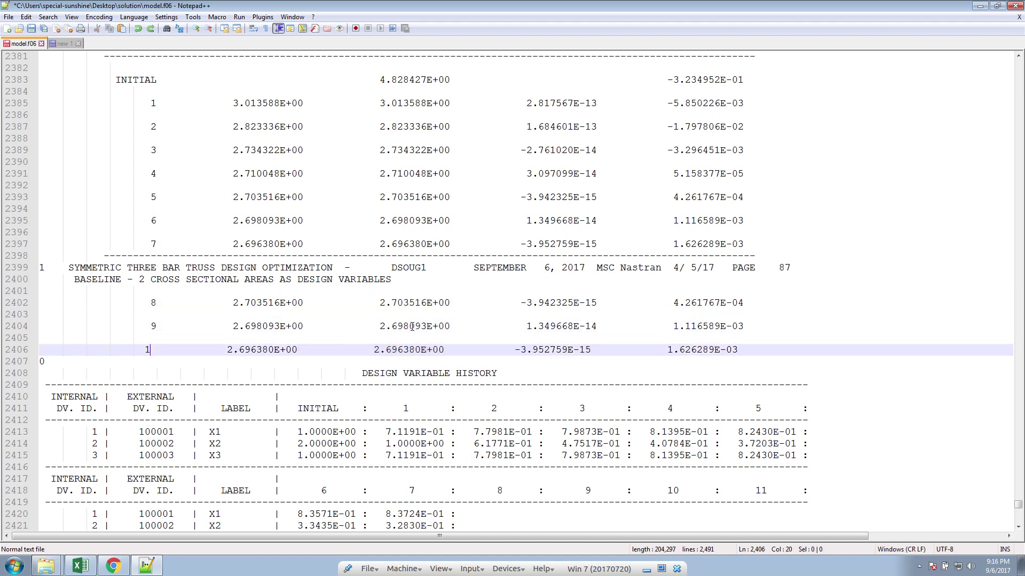
pyautogui.hotkey('ctrl', 'z')
pyautogui.hotkey('ctrl', 'z')
pyautogui.hotkey('ctrl', 'z')
pyautogui.hotkey('ctrl', 'z')
pyautogui.hotkey('ctrl', 'z')
pyautogui.hotkey('ctrl', 'z')
pyautogui.hotkey('ctrl', 'z')
pyautogui.hotkey('ctrl', 'z')
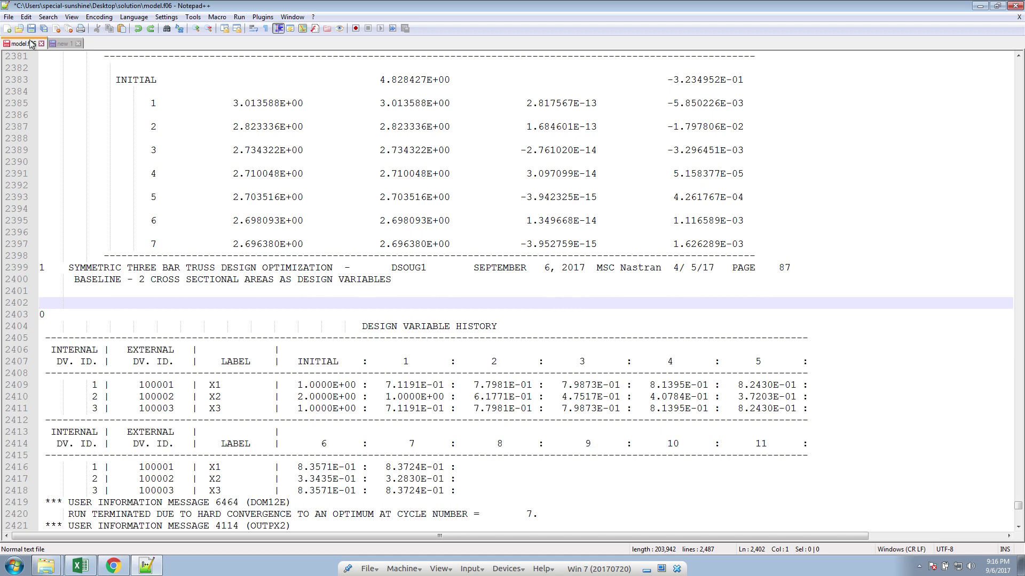
# In the 'new 1' document, select the line break between the first two objective values
pyautogui.click(62, 44)
pyautogui.click(83, 69)
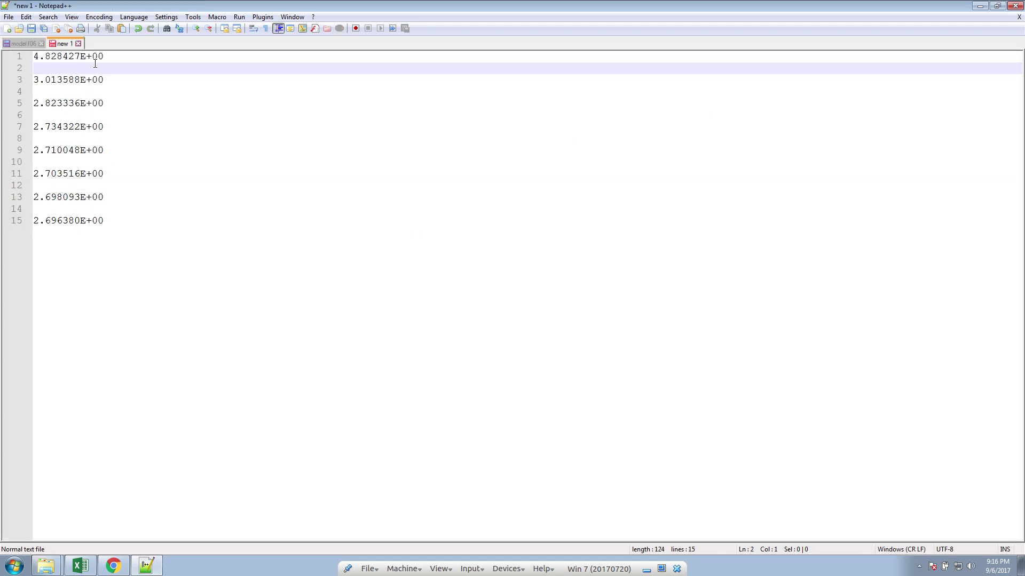
pyautogui.click(105, 57)
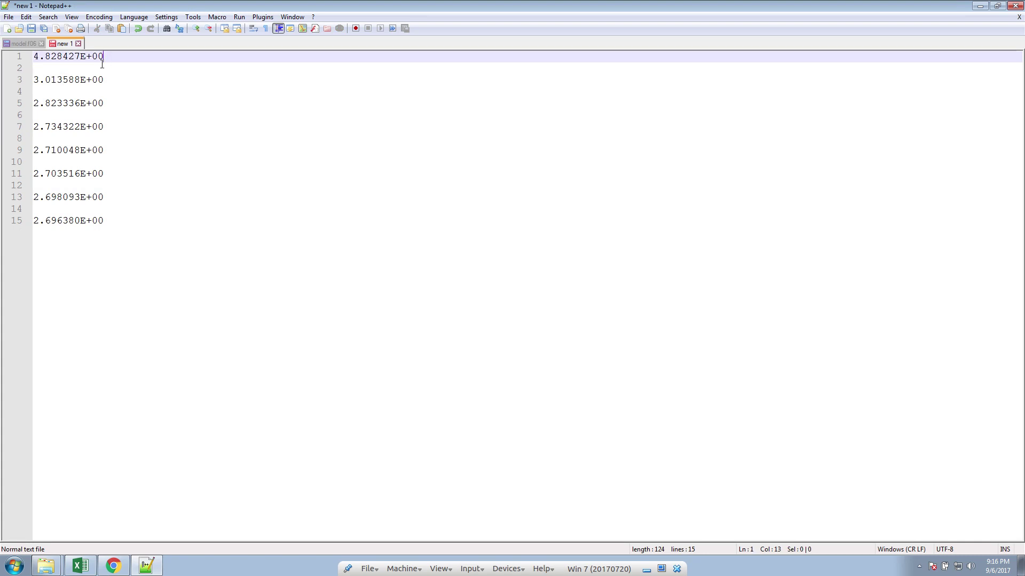
pyautogui.moveTo(106, 58); pyautogui.dragTo(35, 80)
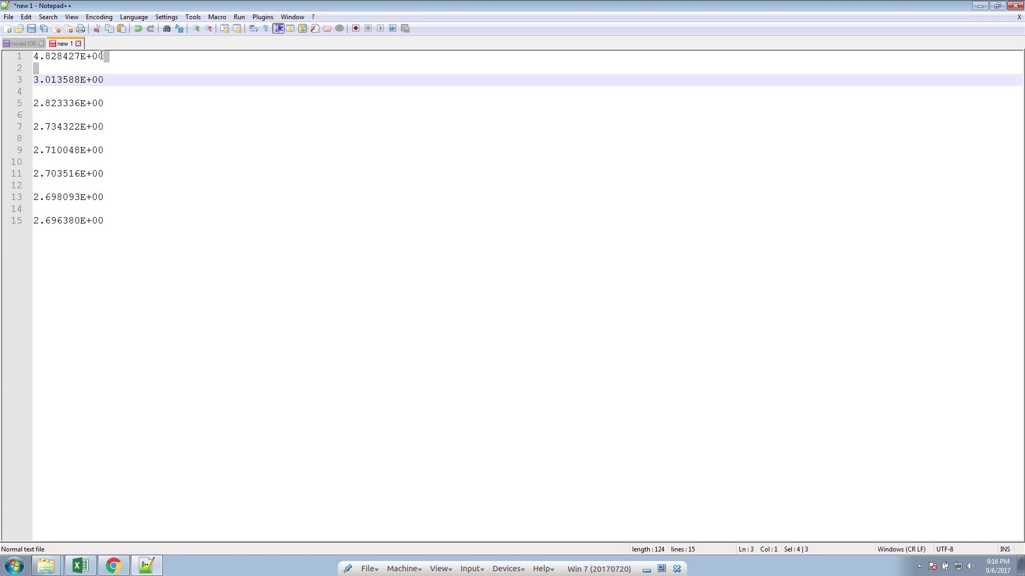
pyautogui.click(104, 57)
pyautogui.moveTo(104, 55); pyautogui.dragTo(102, 66)
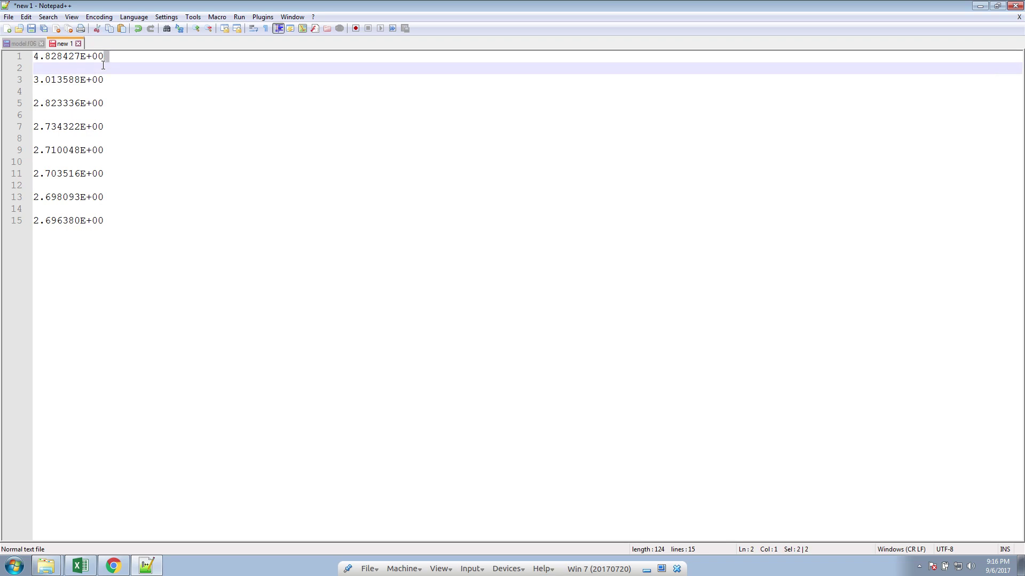
pyautogui.hotkey('shift', 'Down')
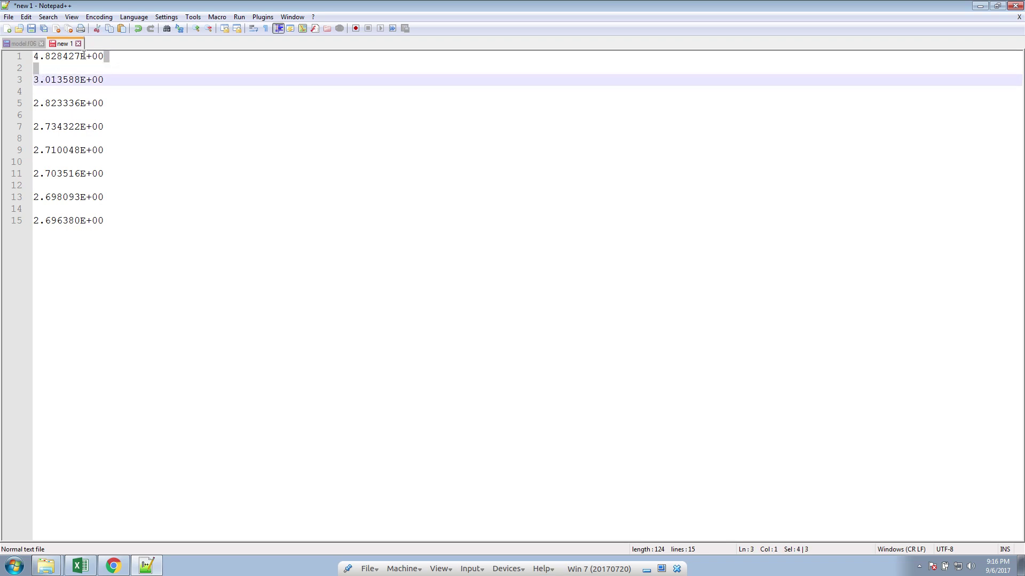
pyautogui.click(38, 65)
pyautogui.moveTo(34, 56)
pyautogui.mouseDown()
pyautogui.moveTo(105, 55)
pyautogui.moveTo(34, 82)
pyautogui.mouseUp()
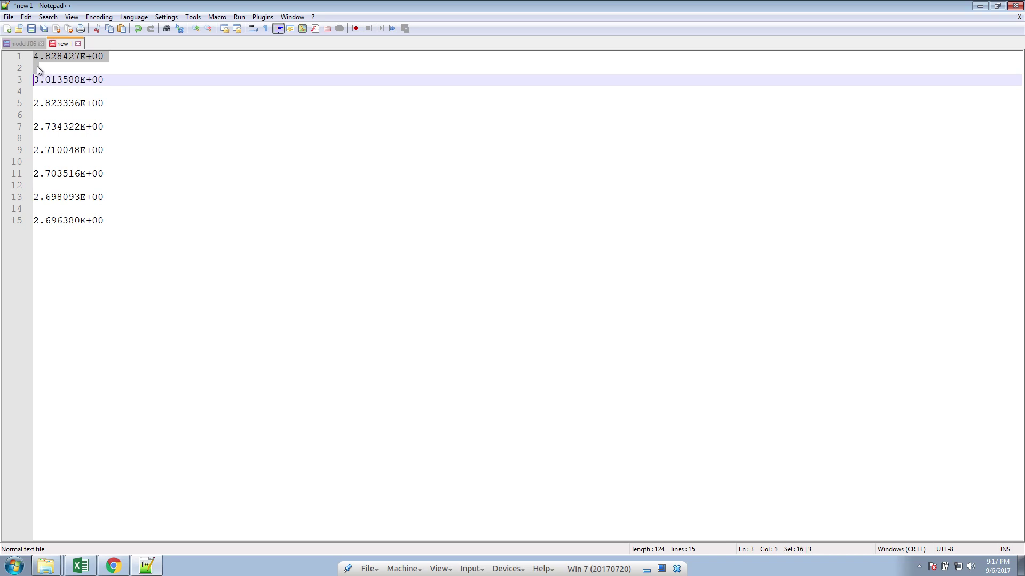
pyautogui.moveTo(110, 57); pyautogui.dragTo(15, 80)
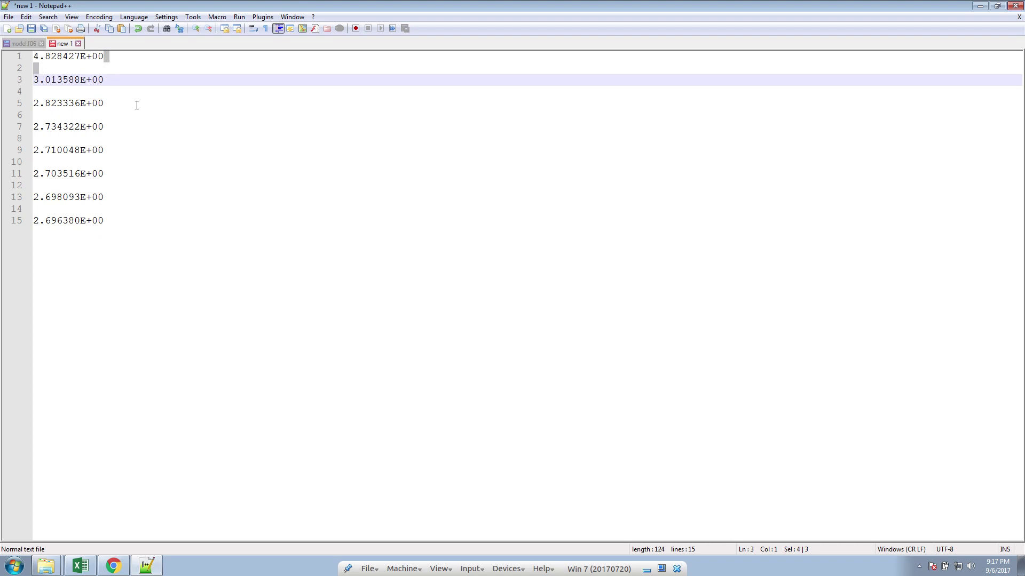
# Replace every line break with a comma, joining the eight values on one line
pyautogui.hotkey('ctrl', 'f')
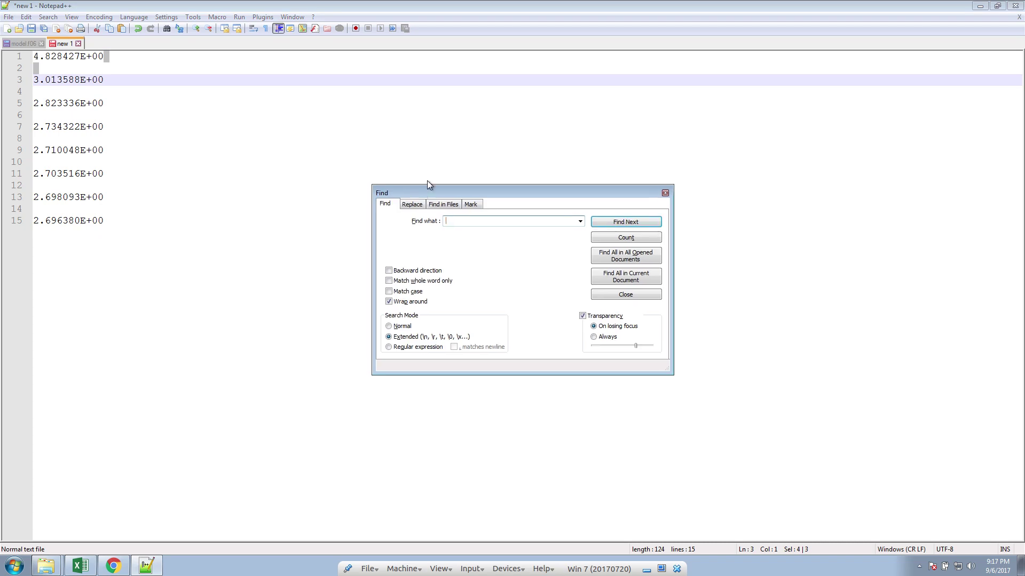
pyautogui.moveTo(410, 202); pyautogui.dragTo(364, 162)
pyautogui.click(357, 172)
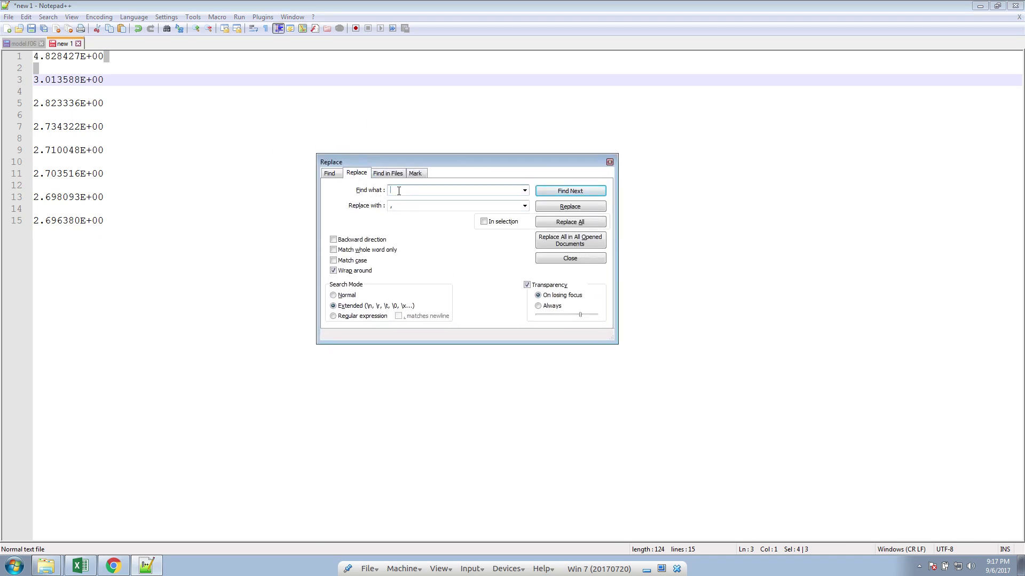
pyautogui.click(393, 206)
pyautogui.press('BackSpace')
pyautogui.write(',')
pyautogui.click(542, 226)
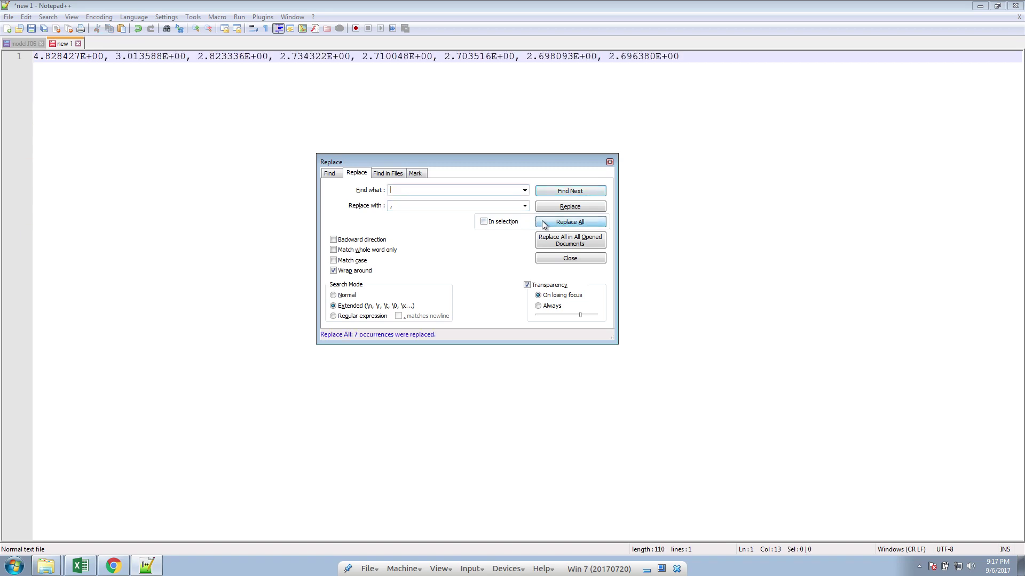
pyautogui.click(116, 57)
pyautogui.moveTo(116, 56); pyautogui.dragTo(105, 56)
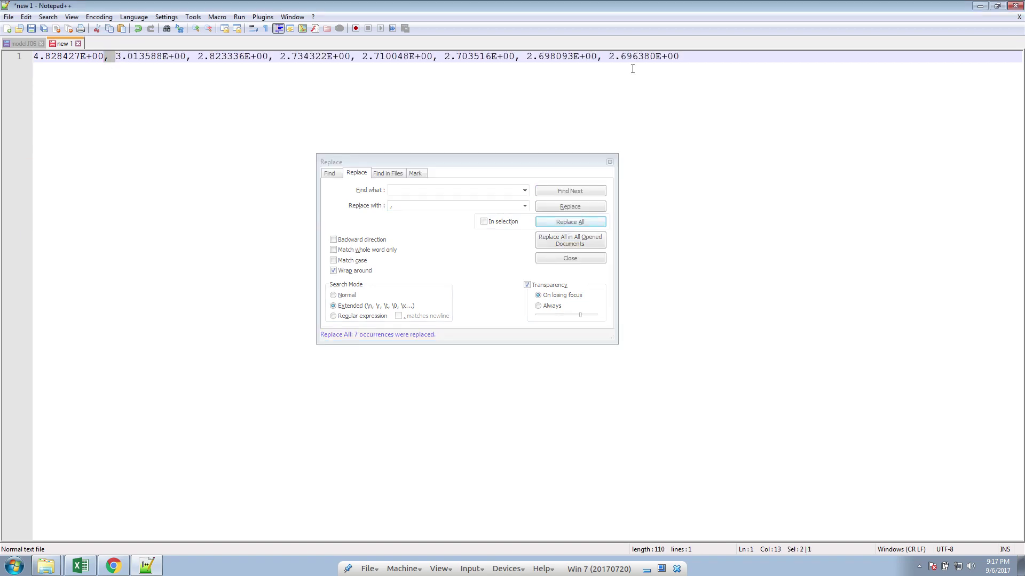
pyautogui.press('End')
# Save the document to the Desktop as objective.csv using the All types file type
pyautogui.hotkey('ctrl', 's')
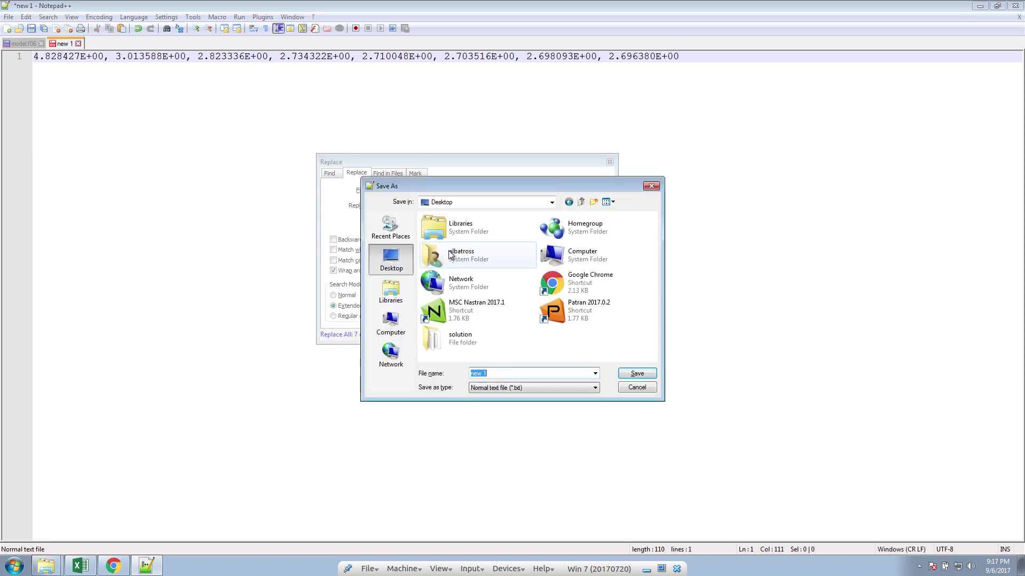
pyautogui.click(520, 386)
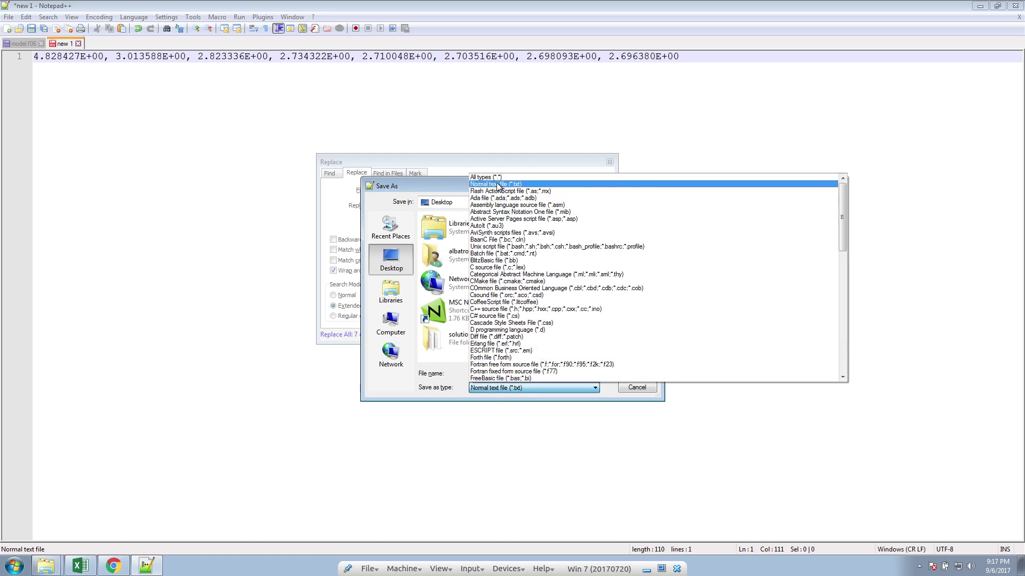
pyautogui.click(500, 178)
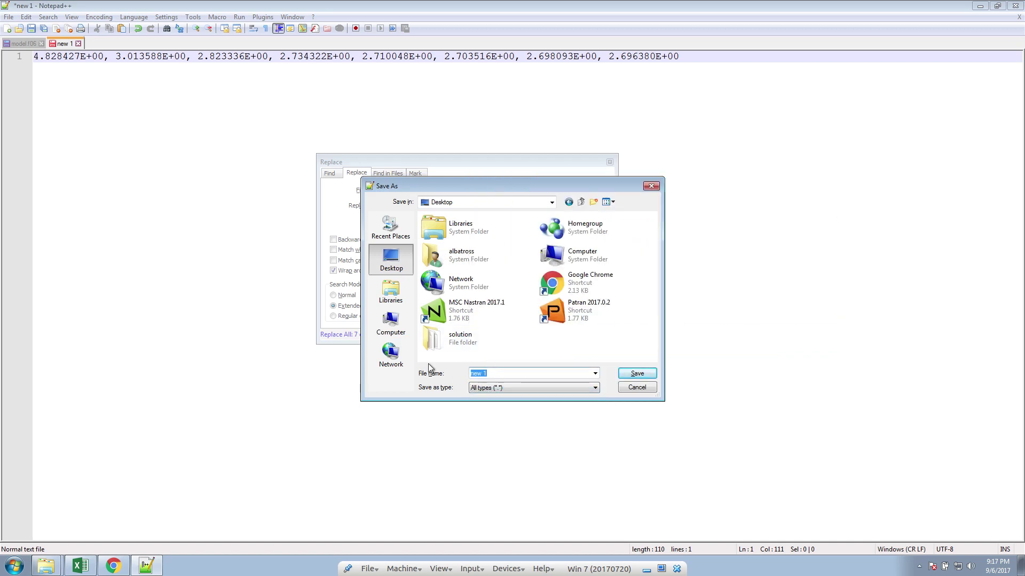
pyautogui.write('objecvti')
pyautogui.write('ive.')
pyautogui.write('csv')
pyautogui.press('Return')
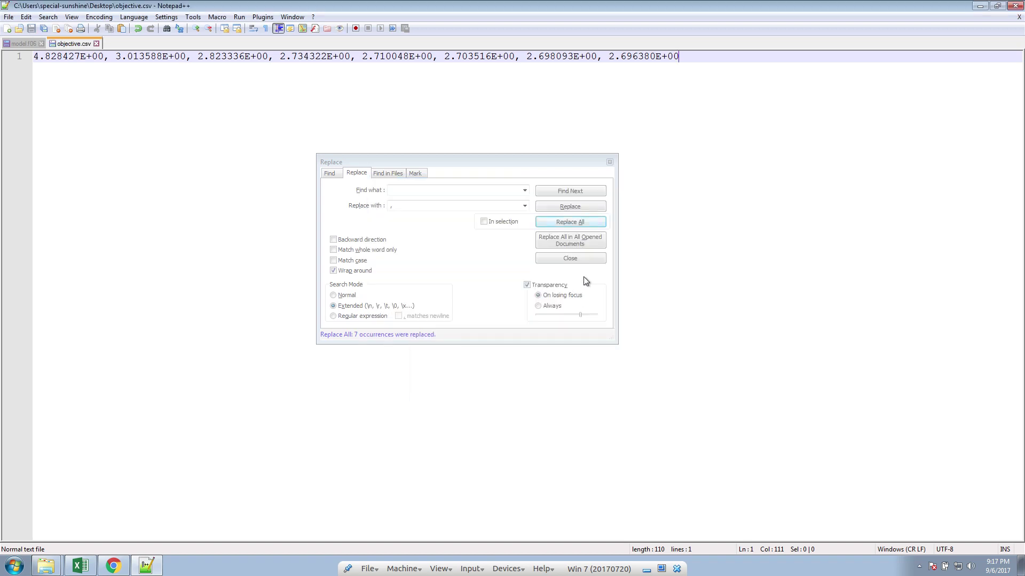
# Close the Replace window and open objective.csv from the desktop in Excel
pyautogui.click(592, 261)
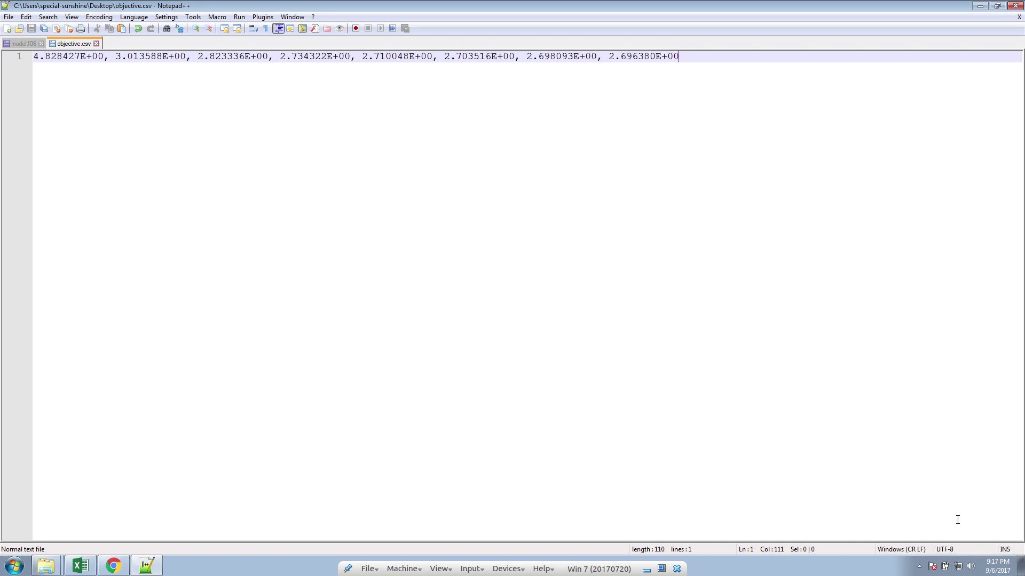
pyautogui.click(1022, 565)
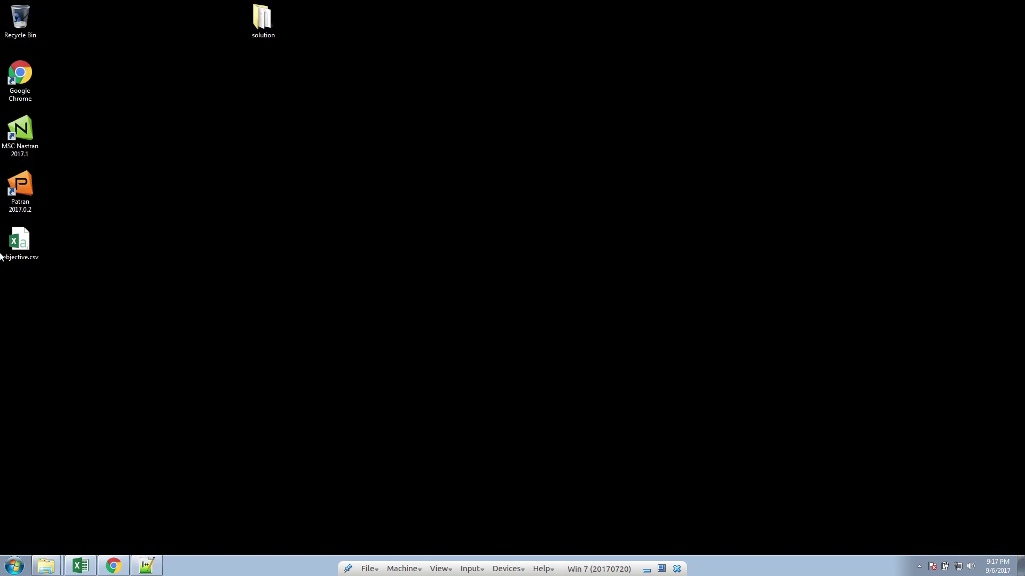
pyautogui.moveTo(3, 255); pyautogui.dragTo(459, 333)
pyautogui.doubleClick(438, 305)
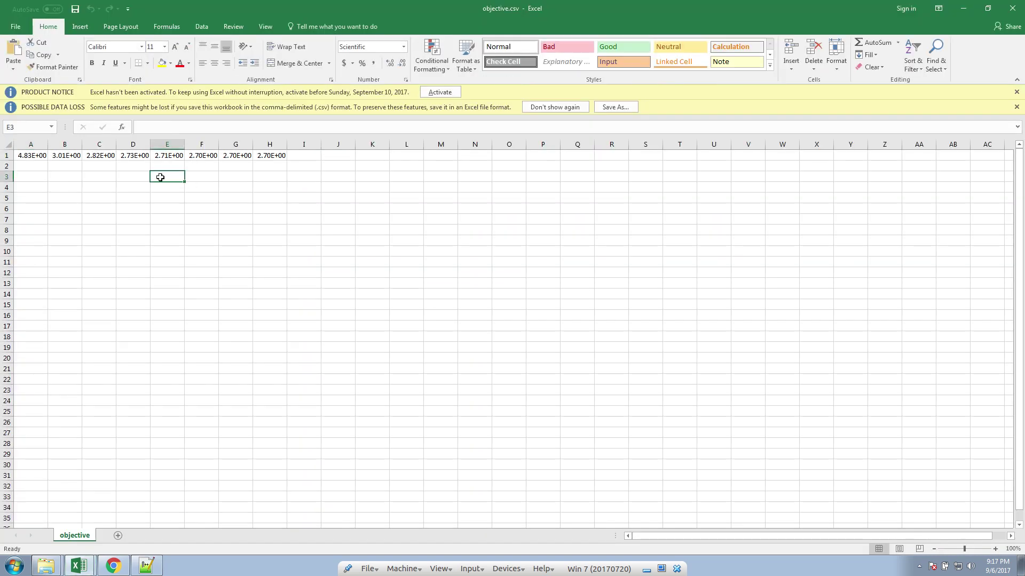
# Copy the values in A1:H1 and paste them at B10 of a new workbook
pyautogui.moveTo(35, 155); pyautogui.dragTo(100, 156)
pyautogui.click(36, 155)
pyautogui.moveTo(168, 156); pyautogui.dragTo(273, 156)
pyautogui.hotkey('ctrl', 'c')
pyautogui.hotkey('ctrl', 'n')
pyautogui.click(73, 226)
pyautogui.hotkey('ctrl', 'v')
# Label A10 Objective, A9 Design Cycles, B9:I9 Initial Design, 1–6, Final Design, and select the table
pyautogui.click(32, 226)
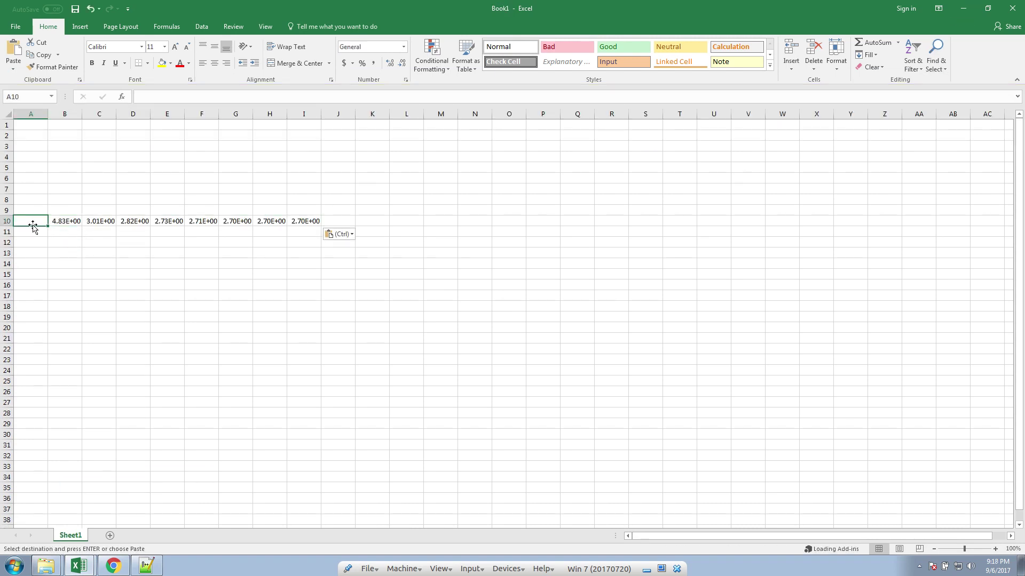
pyautogui.write('Object')
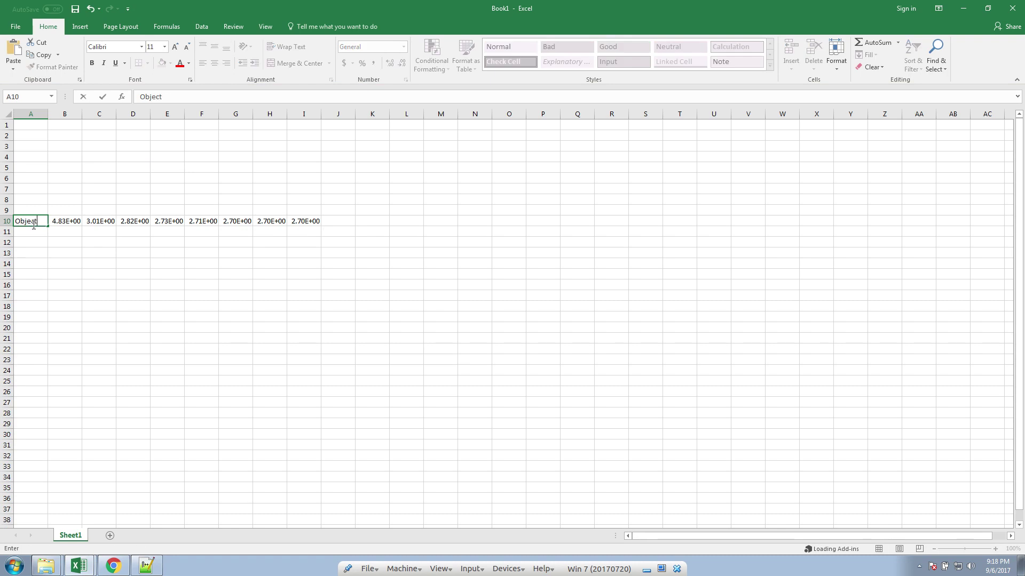
pyautogui.write('ve')
pyautogui.press('Right')
pyautogui.press('Up')
pyautogui.press('Left')
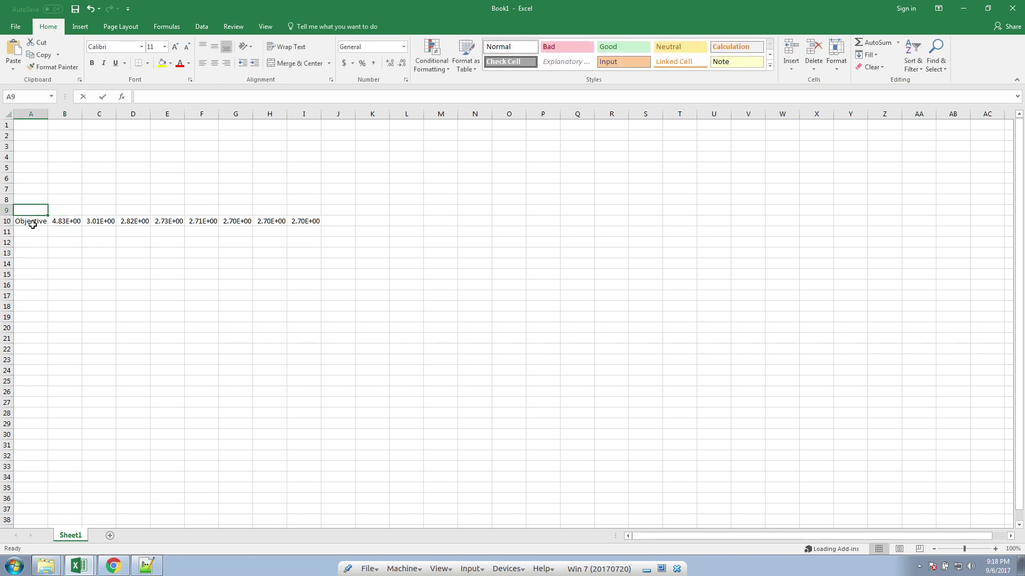
pyautogui.write('Design Cycles')
pyautogui.press('Right')
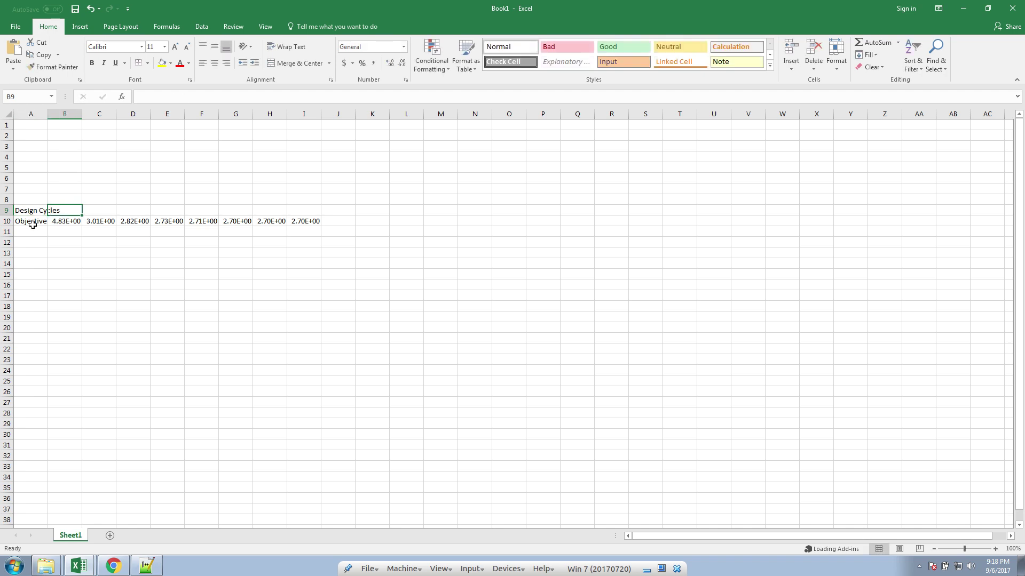
pyautogui.write('Initial Design')
pyautogui.press('Right')
pyautogui.write('1')
pyautogui.press('Right')
pyautogui.write('2')
pyautogui.press('Right')
pyautogui.write('3')
pyautogui.press('Right')
pyautogui.write('4')
pyautogui.press('Right')
pyautogui.write('5')
pyautogui.press('Right')
pyautogui.write('6')
pyautogui.press('Right')
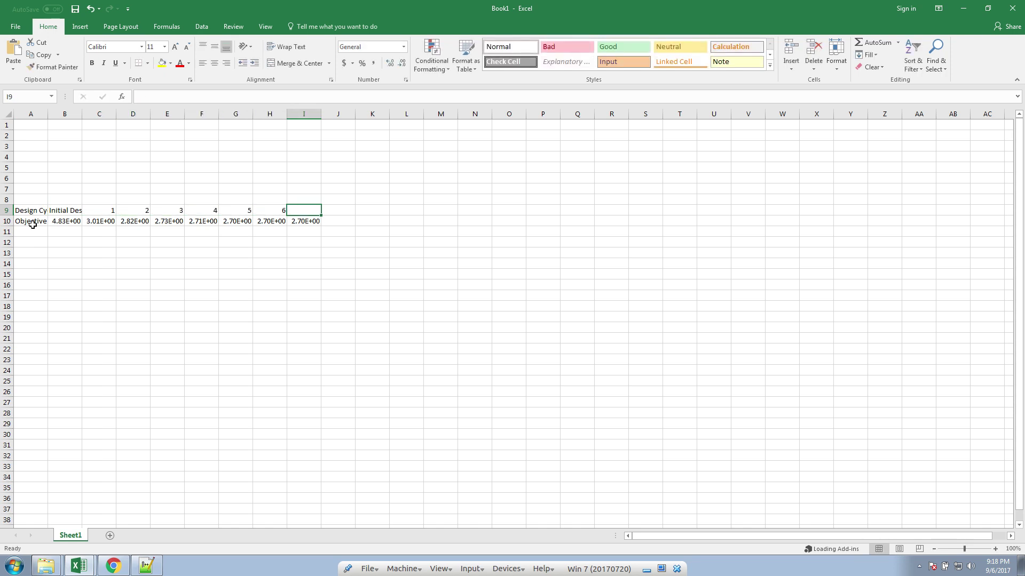
pyautogui.write('Final Design')
pyautogui.click(33, 227)
pyautogui.moveTo(300, 220)
pyautogui.mouseDown()
pyautogui.moveTo(4, 200)
pyautogui.moveTo(4, 209)
pyautogui.mouseUp()
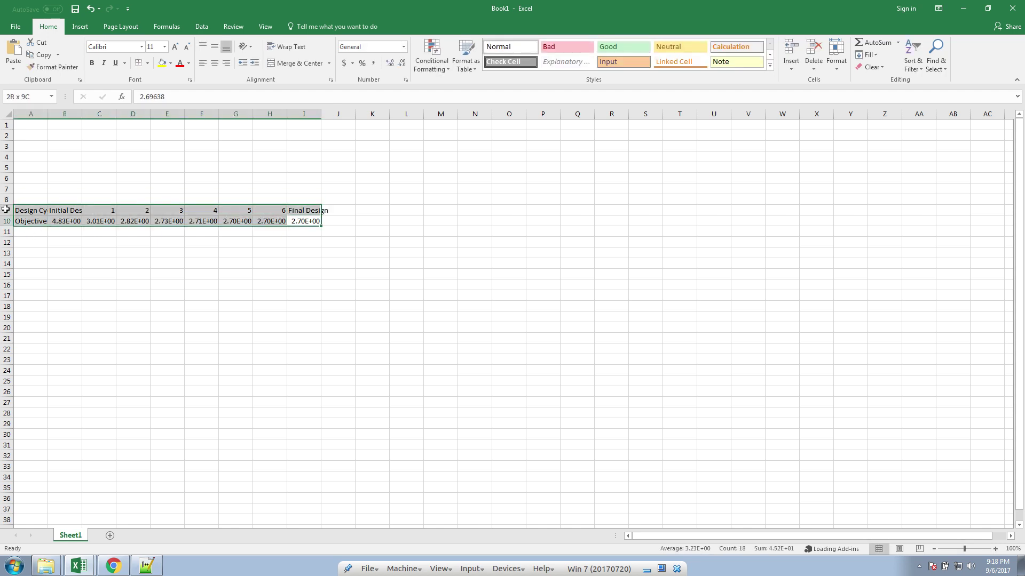
# Insert a 2-D line chart of the Objective row, then widen it and move it beside the data
pyautogui.click(80, 26)
pyautogui.click(312, 43)
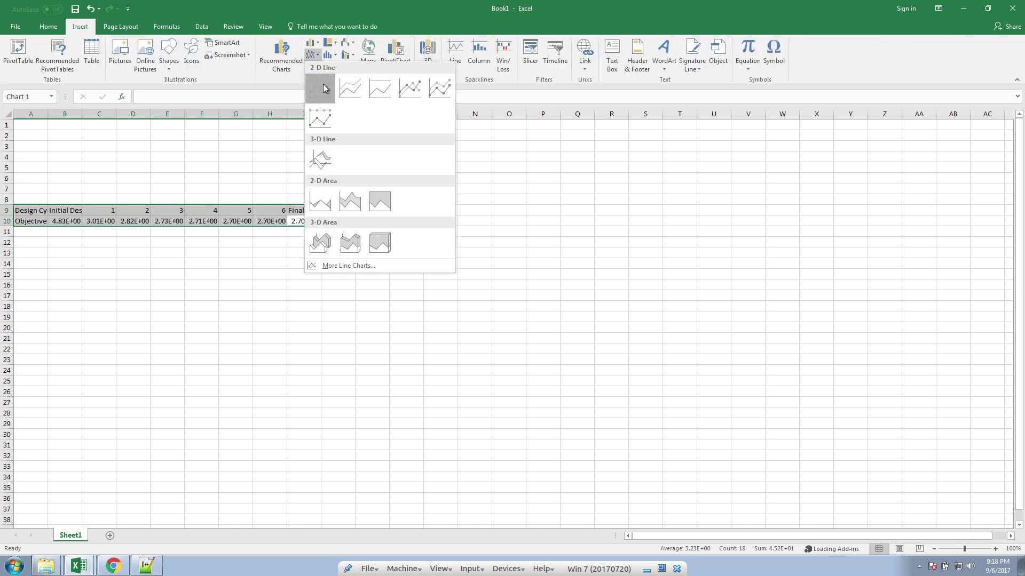
pyautogui.click(321, 91)
pyautogui.moveTo(603, 264); pyautogui.dragTo(602, 218)
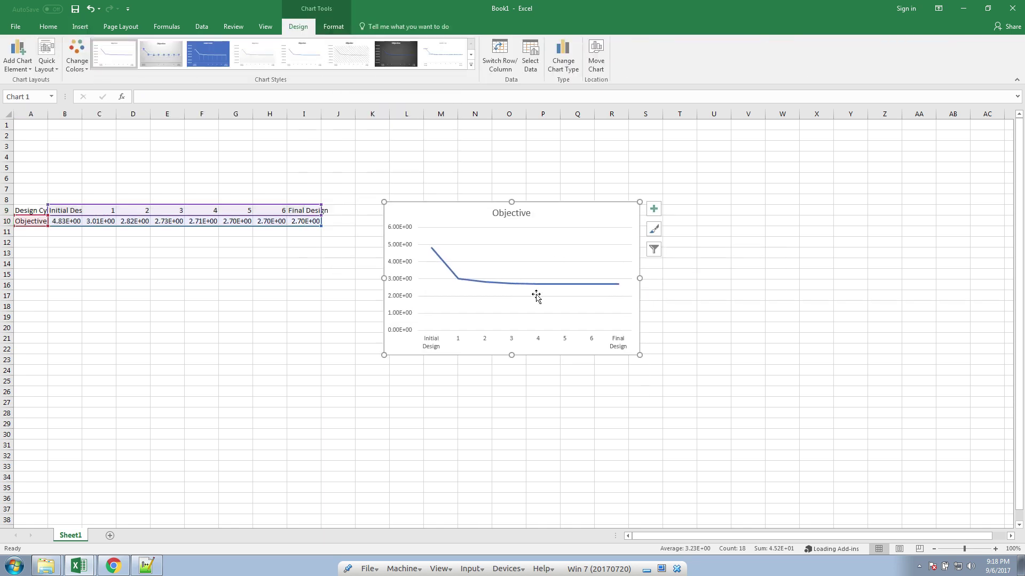
pyautogui.moveTo(639, 355); pyautogui.dragTo(731, 363)
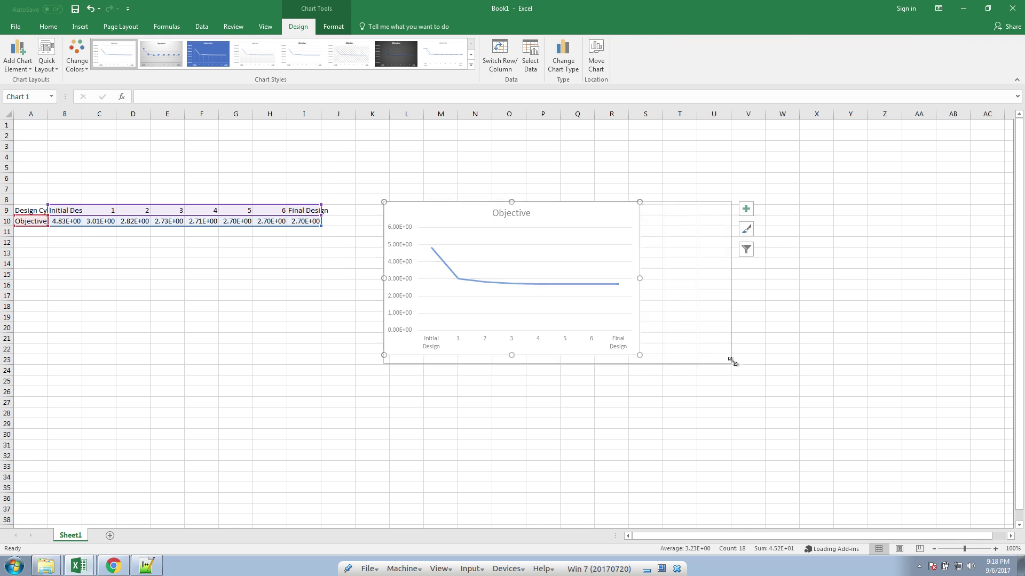
pyautogui.moveTo(718, 218); pyautogui.dragTo(731, 147)
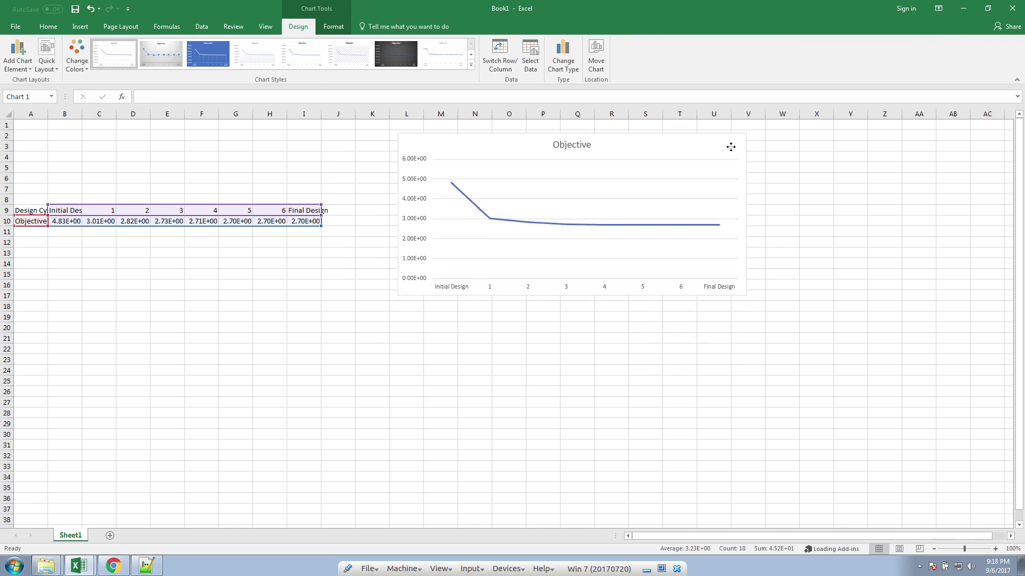
# Duplicate the Objective chart and place the copy below the original
pyautogui.hotkey('ctrl', 'c')
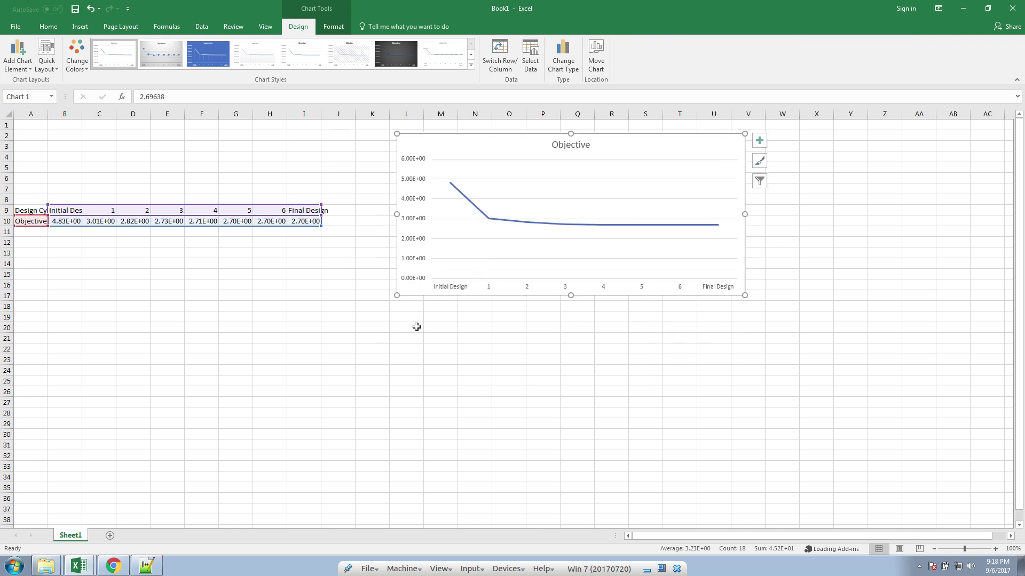
pyautogui.click(416, 326)
pyautogui.hotkey('ctrl', 'v')
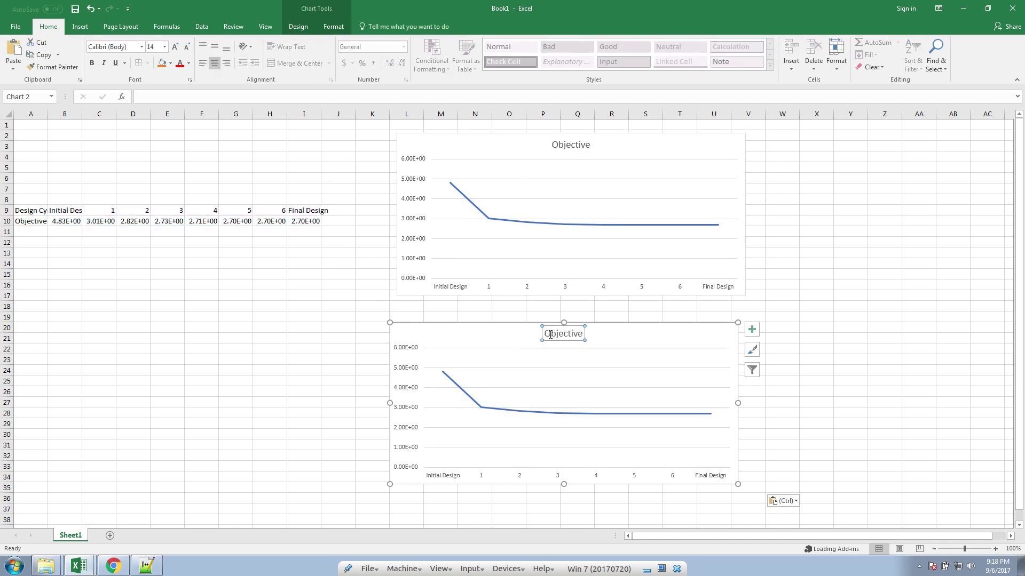
pyautogui.moveTo(510, 318); pyautogui.dragTo(508, 316)
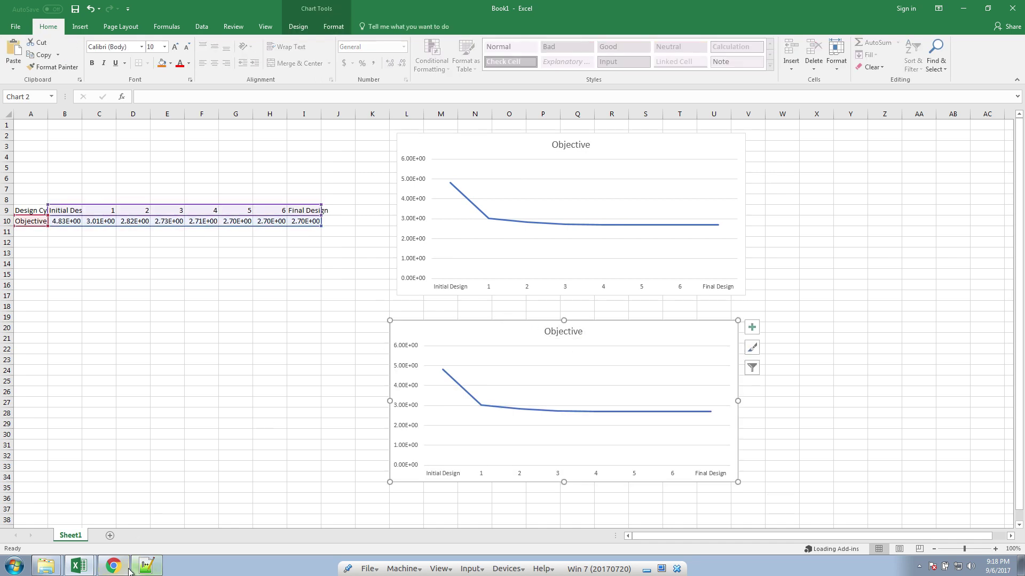
# Back in model.f06, find the Design Variable History table for X1 and X2
pyautogui.click(145, 566)
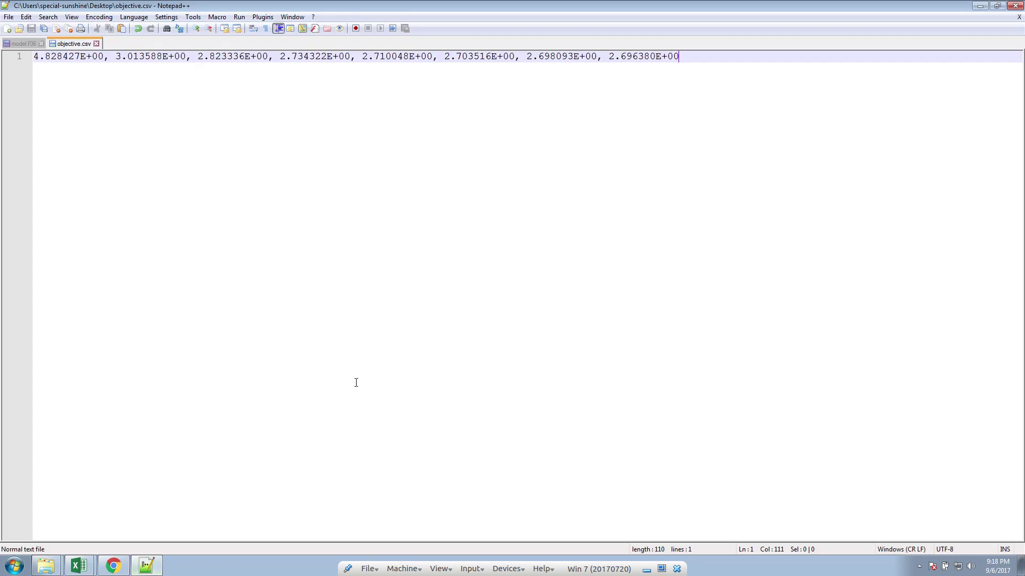
pyautogui.click(18, 44)
pyautogui.click(272, 222)
pyautogui.scroll(-5, 281, 302)
pyautogui.moveTo(467, 317); pyautogui.dragTo(360, 151)
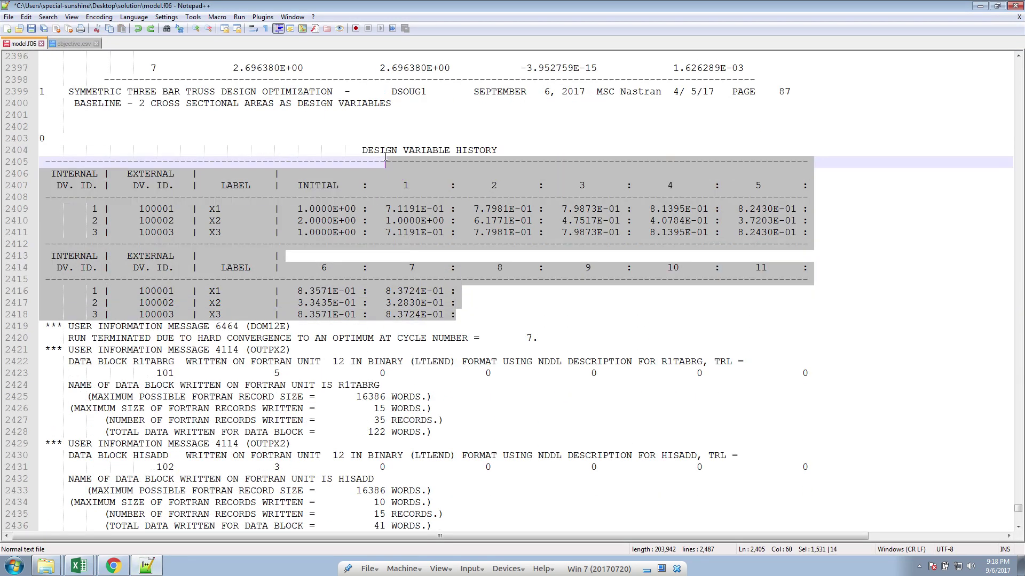
pyautogui.press('Left')
pyautogui.click(454, 163)
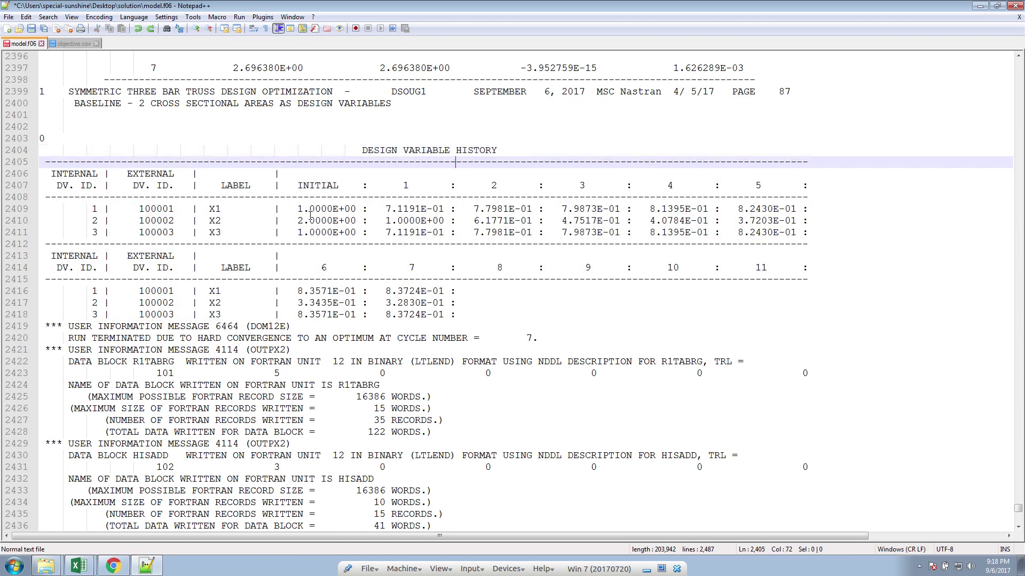
pyautogui.doubleClick(219, 209)
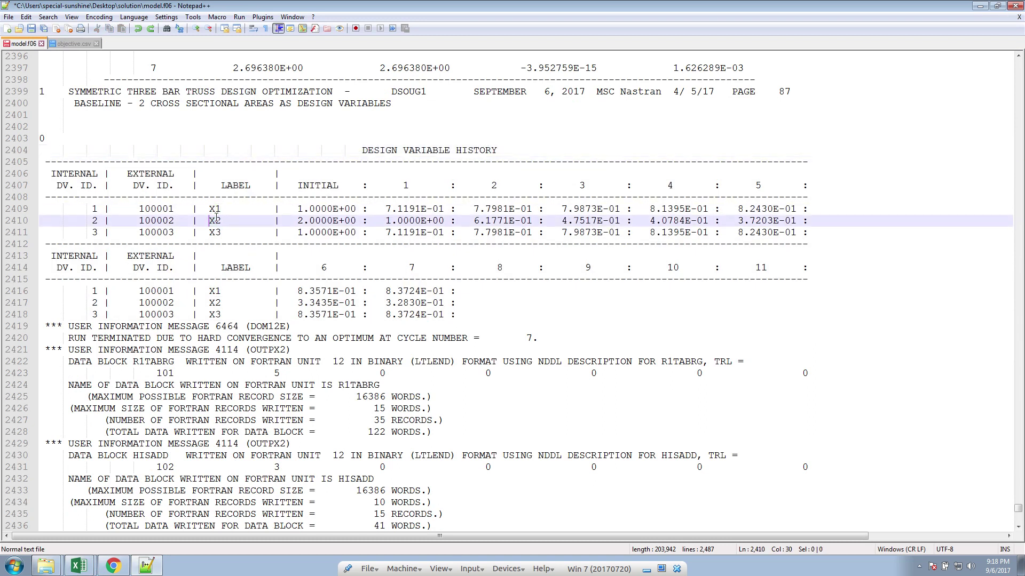
pyautogui.doubleClick(214, 221)
# Block-select the X1–X3 design variable values from INITIAL through cycle 5
pyautogui.click(299, 209)
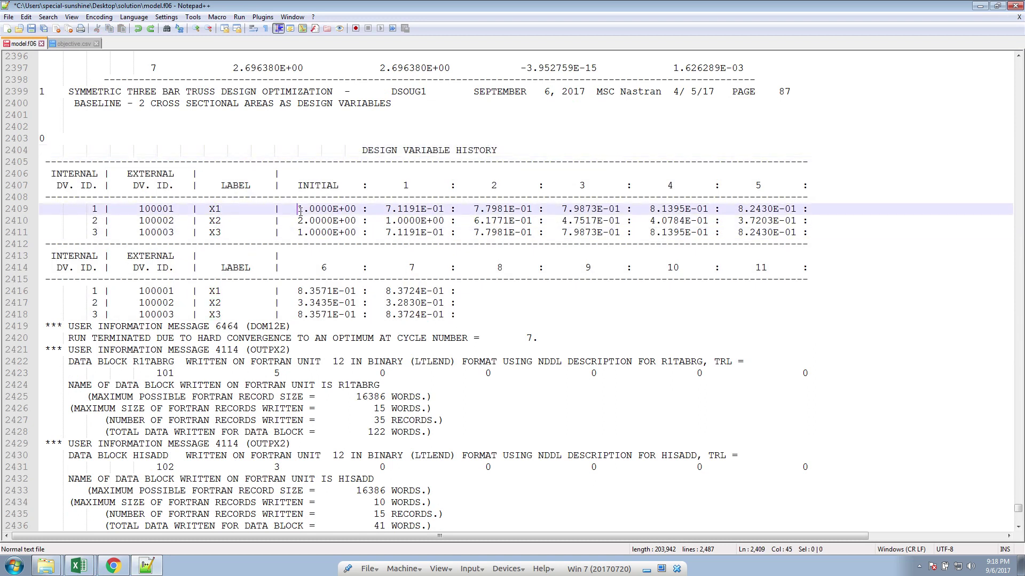
pyautogui.hotkey('alt', 'shift', 'Down')
pyautogui.hotkey('alt', 'shift', 'Down')
pyautogui.hotkey('alt', 'shift', 'Right')
pyautogui.hotkey('alt', 'shift', 'Right')
pyautogui.hotkey('alt', 'shift', 'Right')
pyautogui.hotkey('alt', 'shift', 'Right')
pyautogui.hotkey('alt', 'shift', 'Right')
pyautogui.hotkey('alt', 'shift', 'Right')
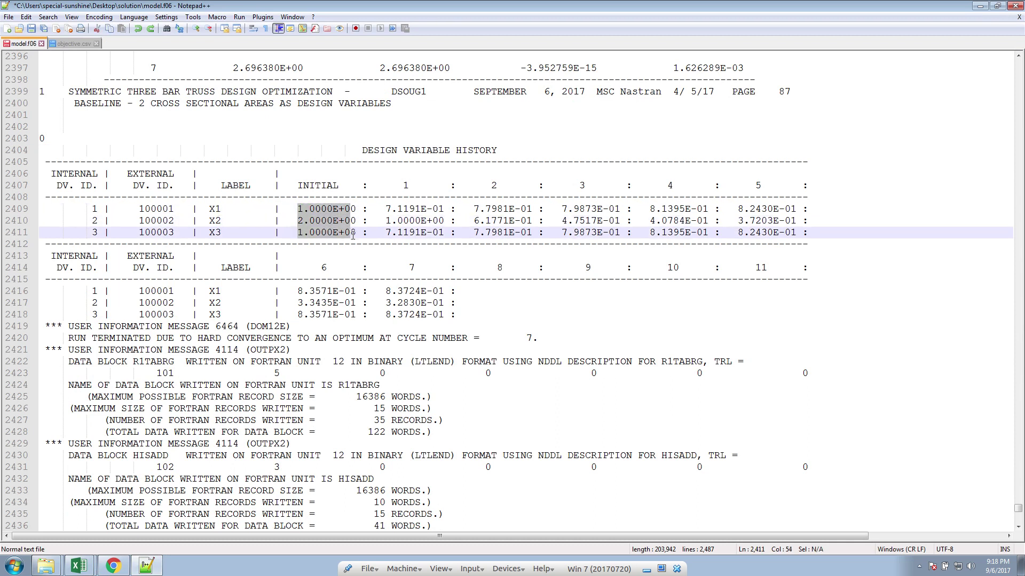
pyautogui.click(385, 209)
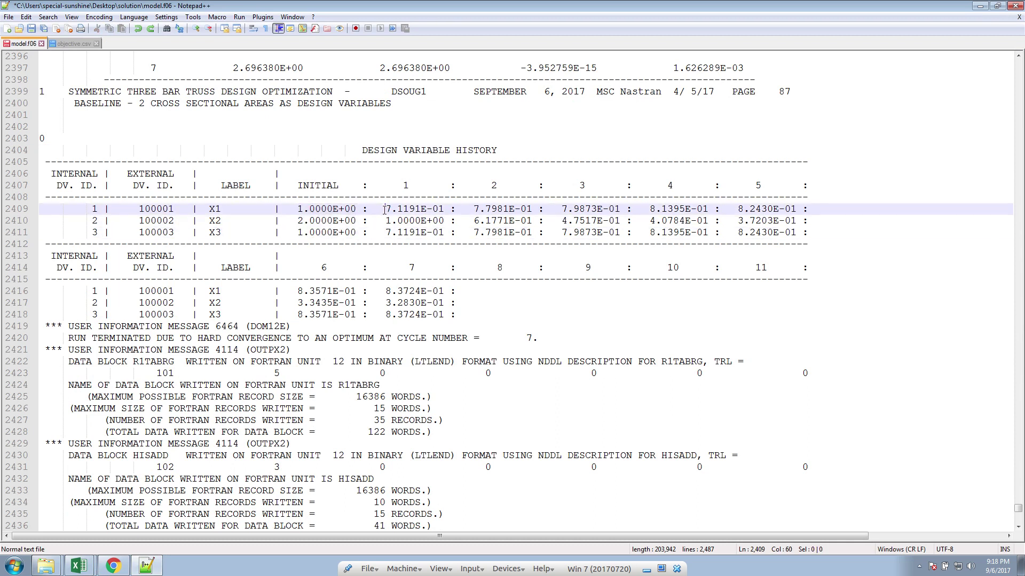
pyautogui.moveTo(386, 209)
pyautogui.mouseDown()
pyautogui.moveTo(413, 232)
pyautogui.moveTo(444, 233)
pyautogui.mouseUp()
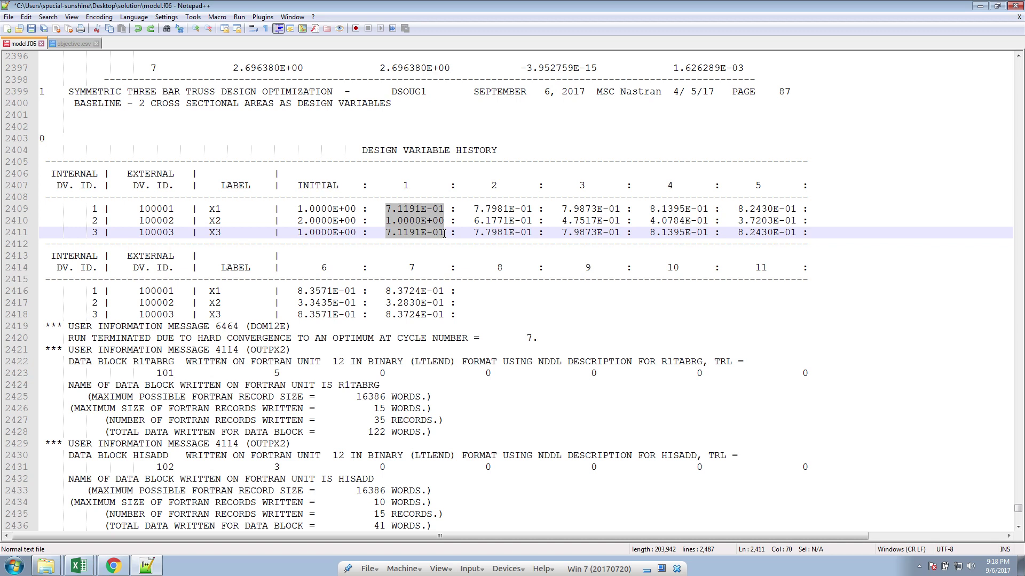
pyautogui.click(475, 230)
pyautogui.click(708, 233)
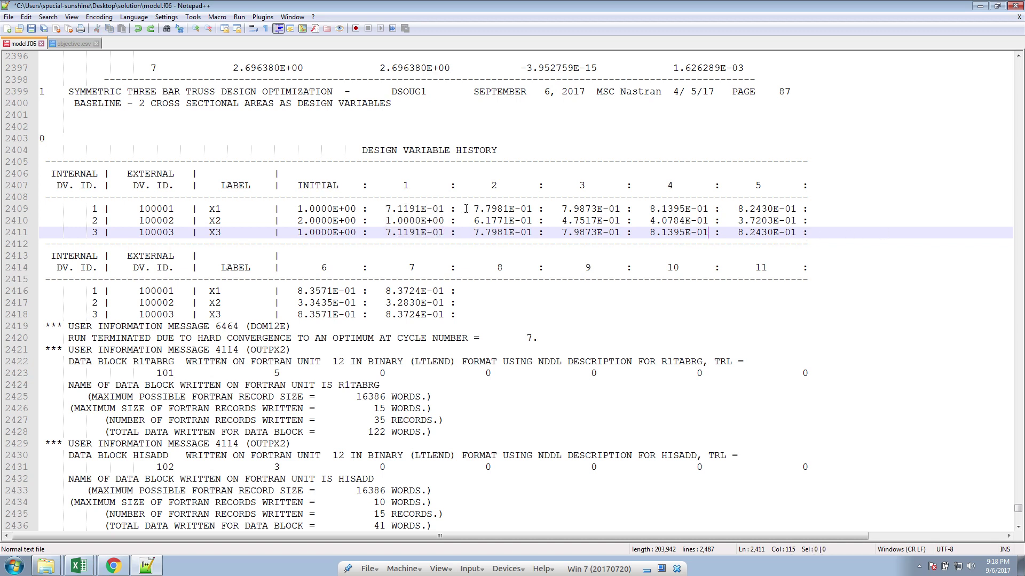
pyautogui.click(313, 209)
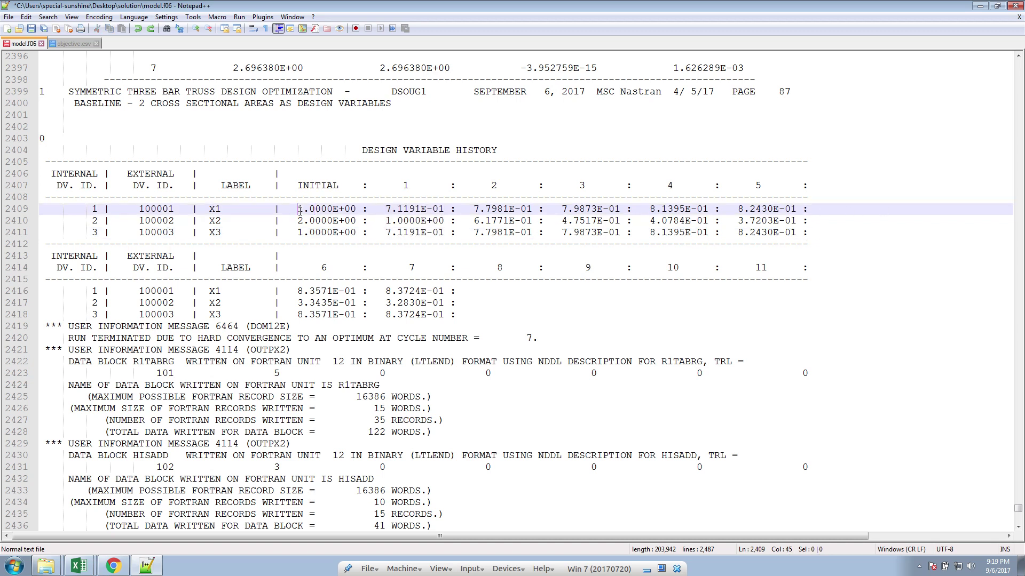
pyautogui.moveTo(298, 209); pyautogui.dragTo(808, 231)
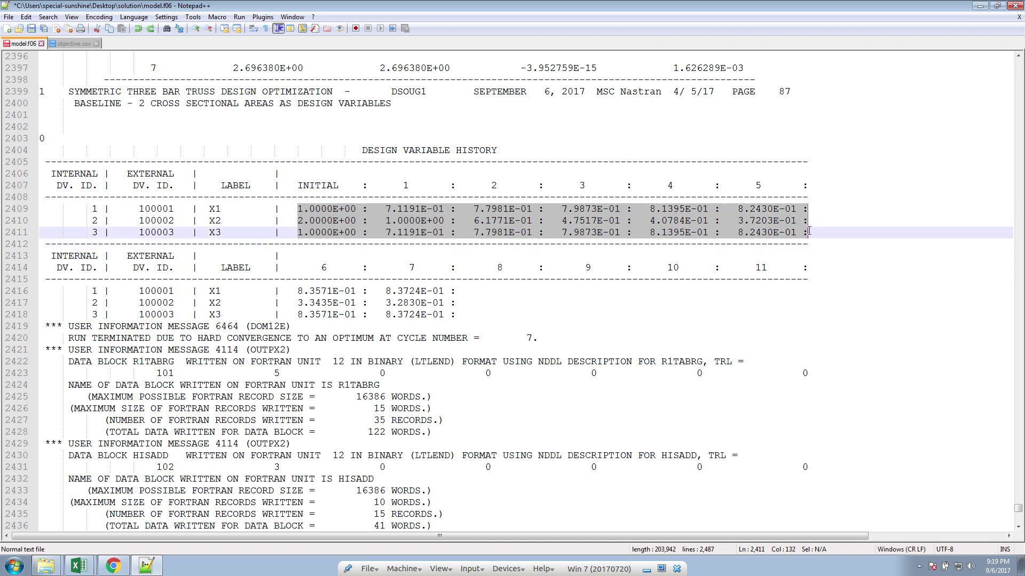
# Paste the copied X1–X3 design-variable block into a new blank document
pyautogui.click(7, 28)
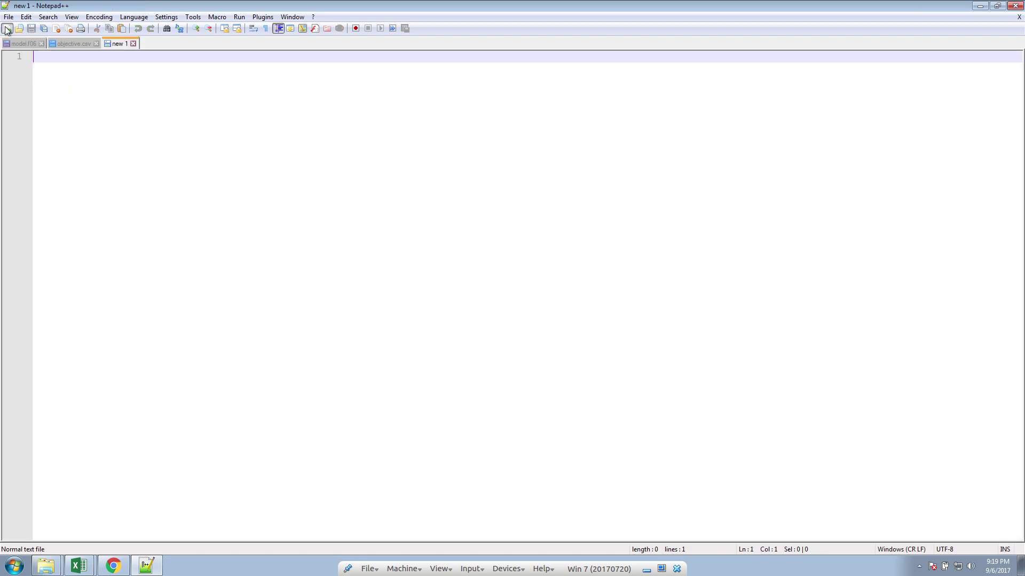
pyautogui.rightClick(120, 92)
pyautogui.click(149, 122)
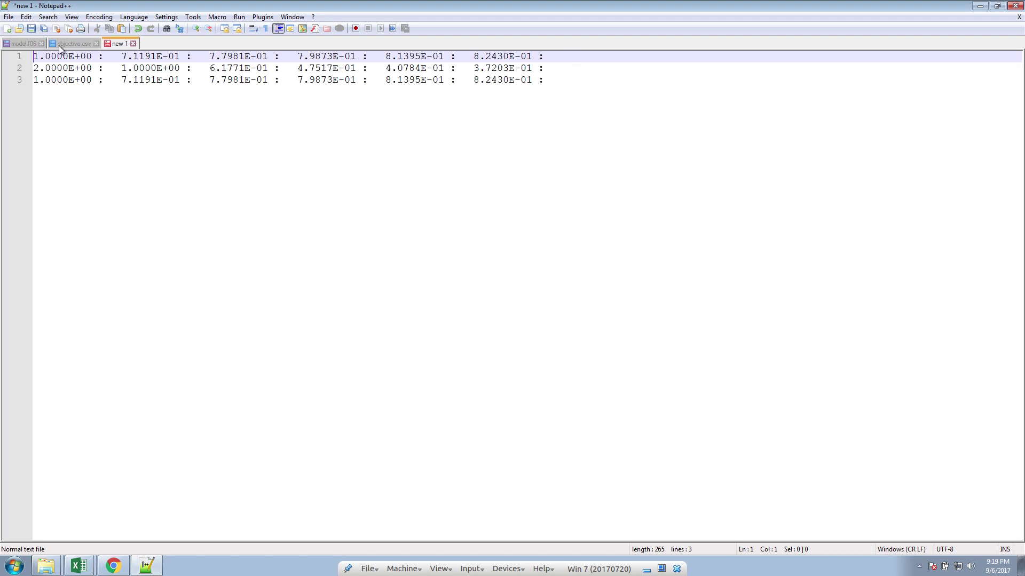
# Block-select and copy the iteration 6 and 7 values in model.f06
pyautogui.click(27, 45)
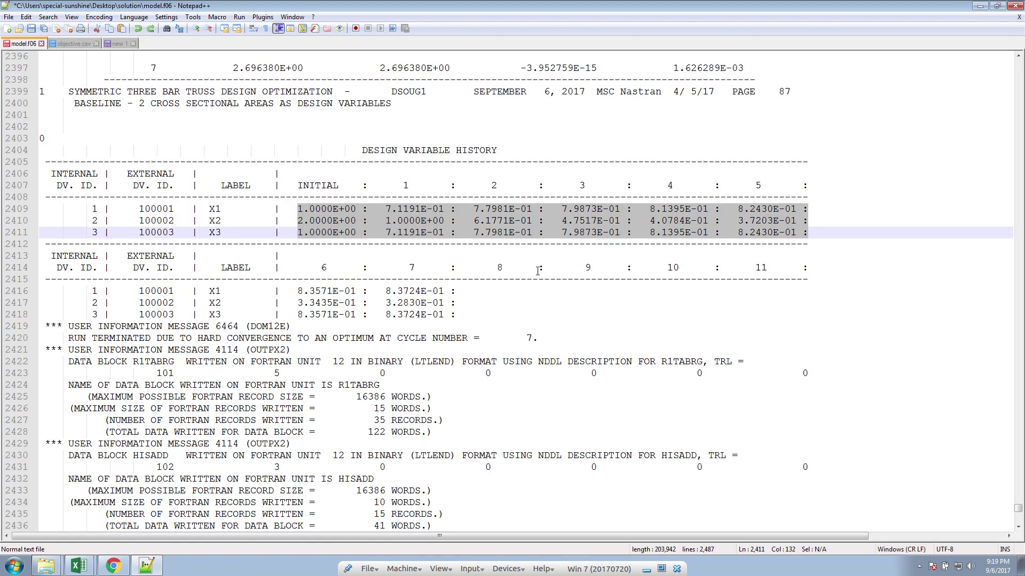
pyautogui.click(299, 291)
pyautogui.hotkey('alt', 'shift', 'Down')
pyautogui.hotkey('alt', 'shift', 'Right')
pyautogui.hotkey('alt', 'shift', 'Right')
pyautogui.hotkey('alt', 'shift', 'Right')
pyautogui.hotkey('alt', 'shift', 'Right')
pyautogui.hotkey('alt', 'shift', 'Right')
pyautogui.hotkey('alt', 'shift', 'Right')
pyautogui.hotkey('alt', 'shift', 'Down')
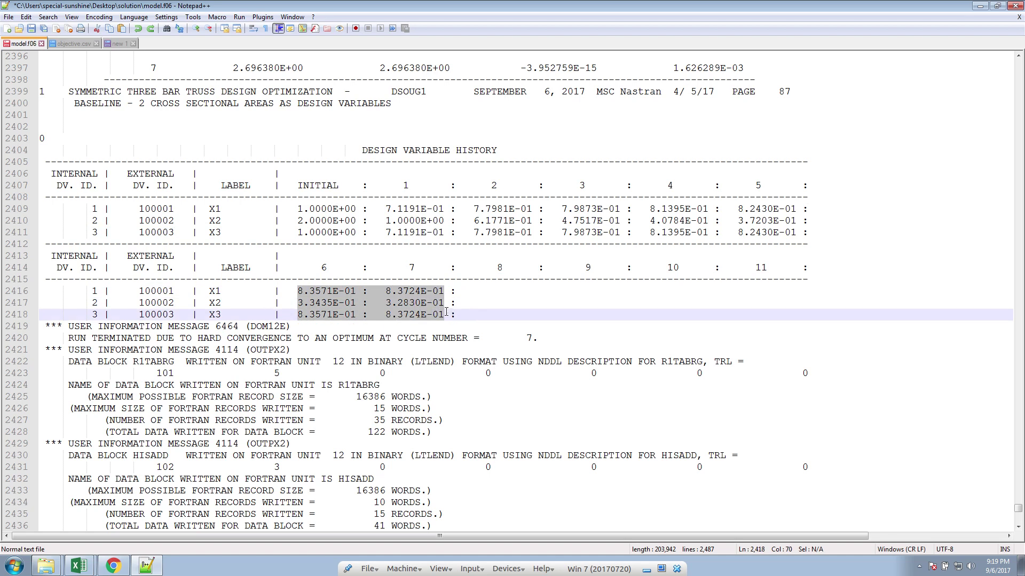
pyautogui.hotkey('alt', 'shift', 'Right')
pyautogui.hotkey('alt', 'shift', 'Right')
pyautogui.hotkey('alt', 'shift', 'Right')
pyautogui.rightClick(393, 295)
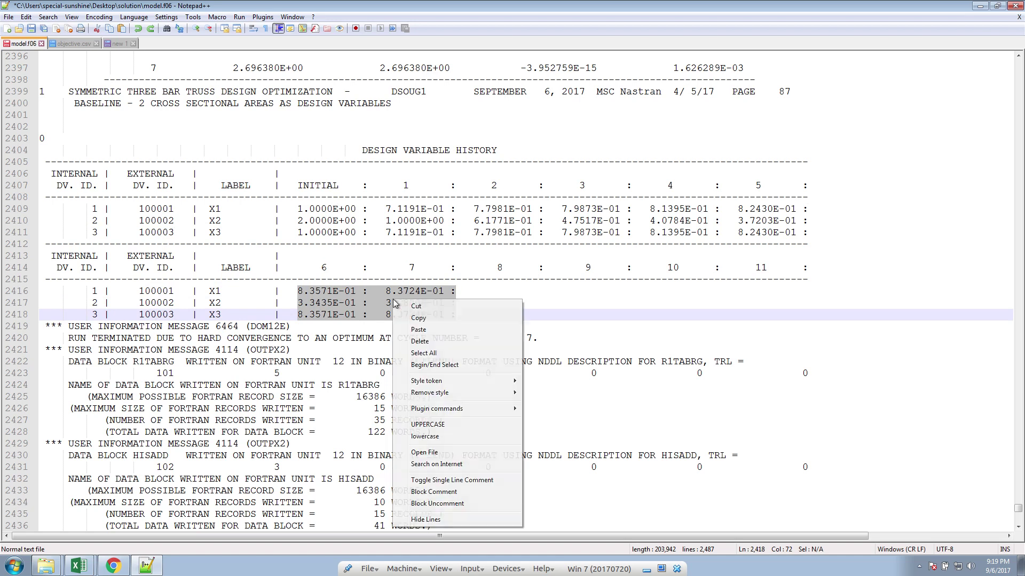
pyautogui.click(420, 315)
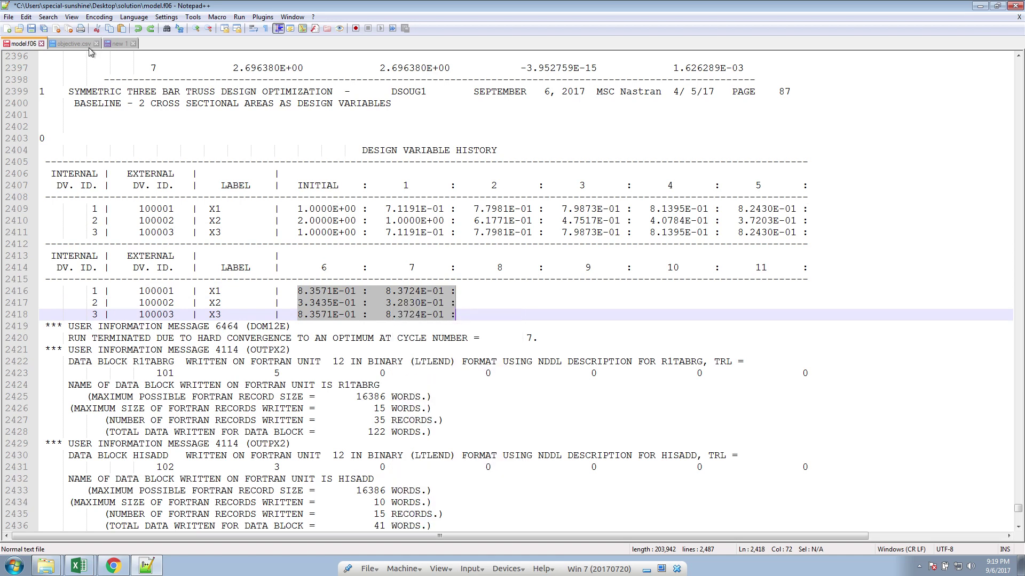
# Append the iteration 6–7 columns to the ends of all three rows
pyautogui.click(119, 45)
pyautogui.click(551, 78)
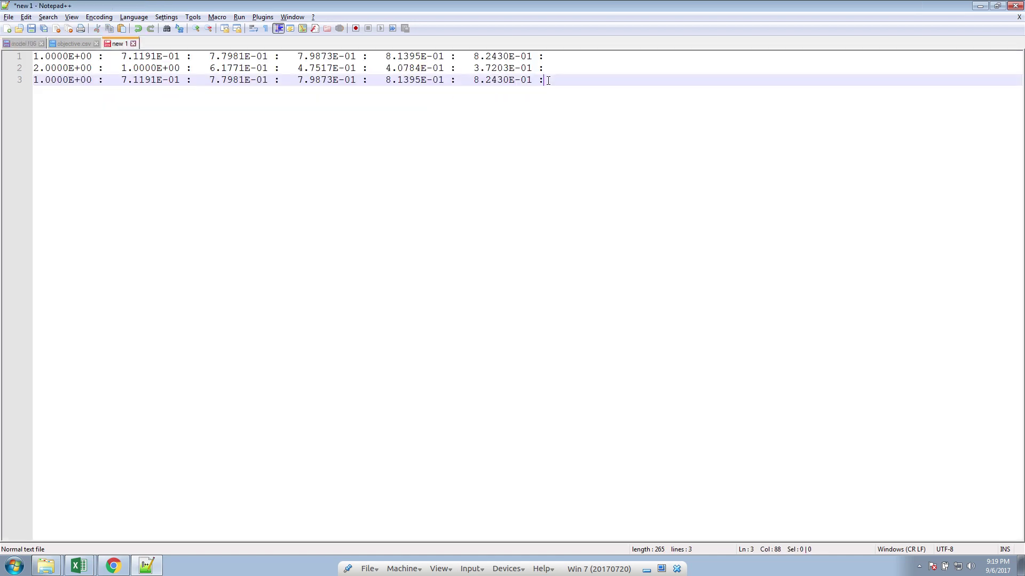
pyautogui.moveTo(549, 77); pyautogui.dragTo(542, 59)
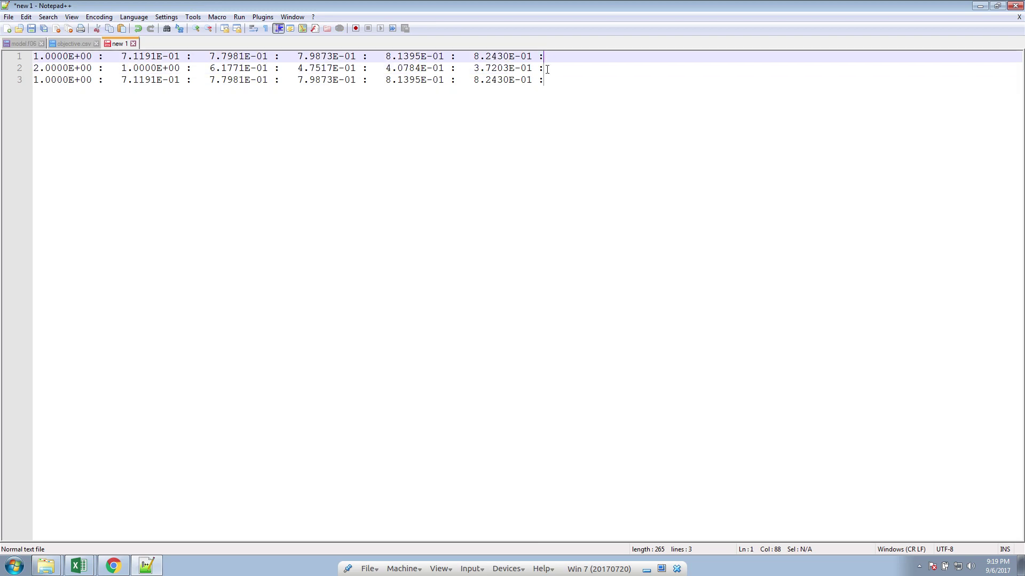
pyautogui.hotkey('ctrl', 'v')
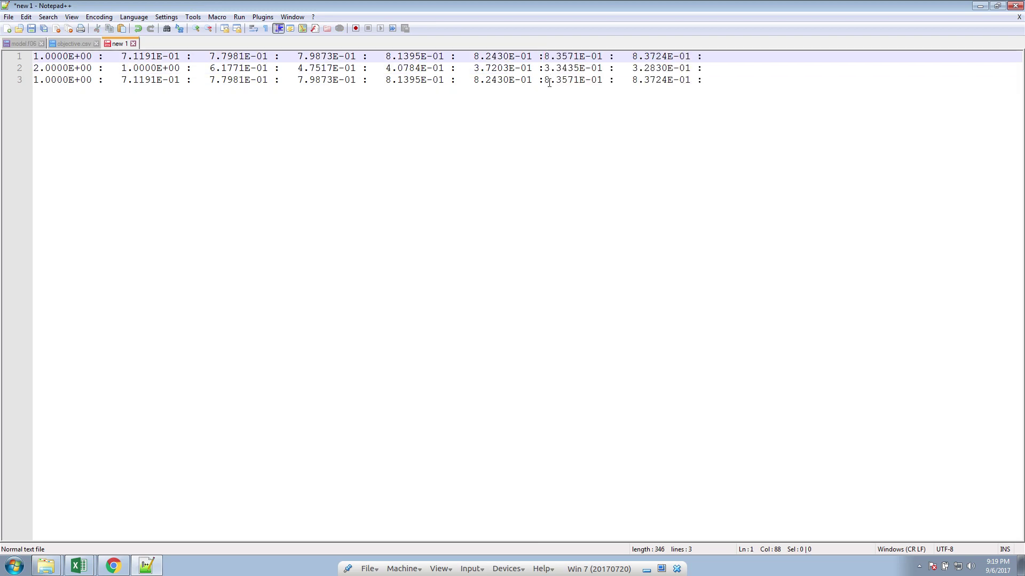
pyautogui.click(545, 81)
pyautogui.moveTo(546, 80); pyautogui.dragTo(545, 58)
pyautogui.click(545, 57)
pyautogui.moveTo(100, 57); pyautogui.dragTo(103, 58)
# Replace every colon in the three rows with a comma
pyautogui.hotkey('ctrl', 'f')
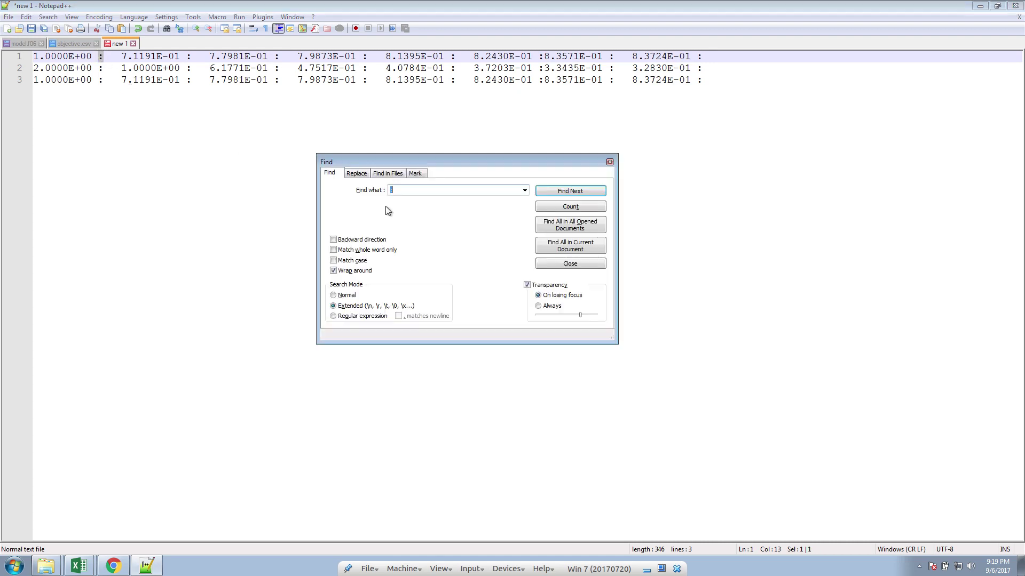
pyautogui.click(358, 173)
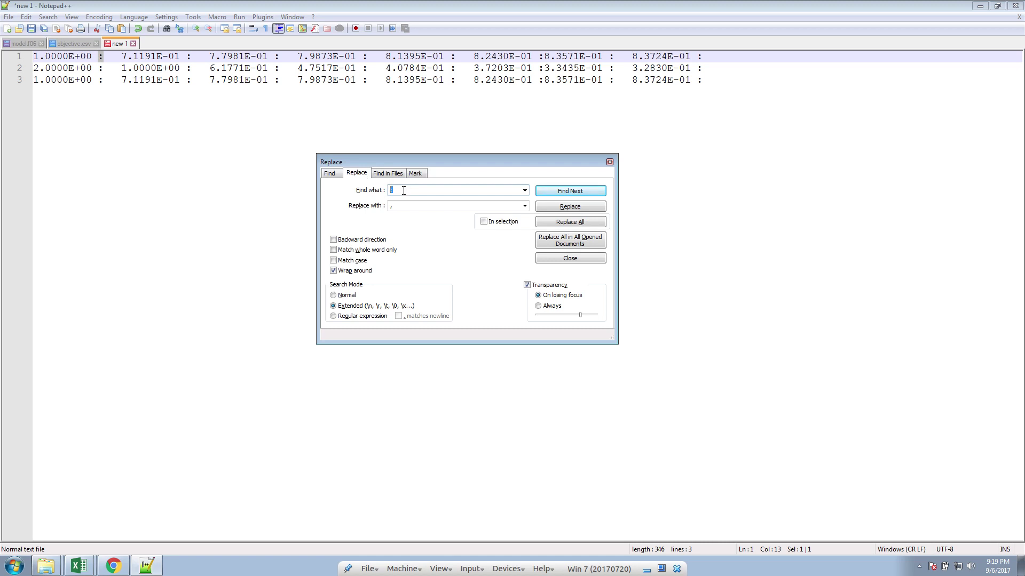
pyautogui.press('Tab')
pyautogui.click(548, 225)
pyautogui.click(550, 258)
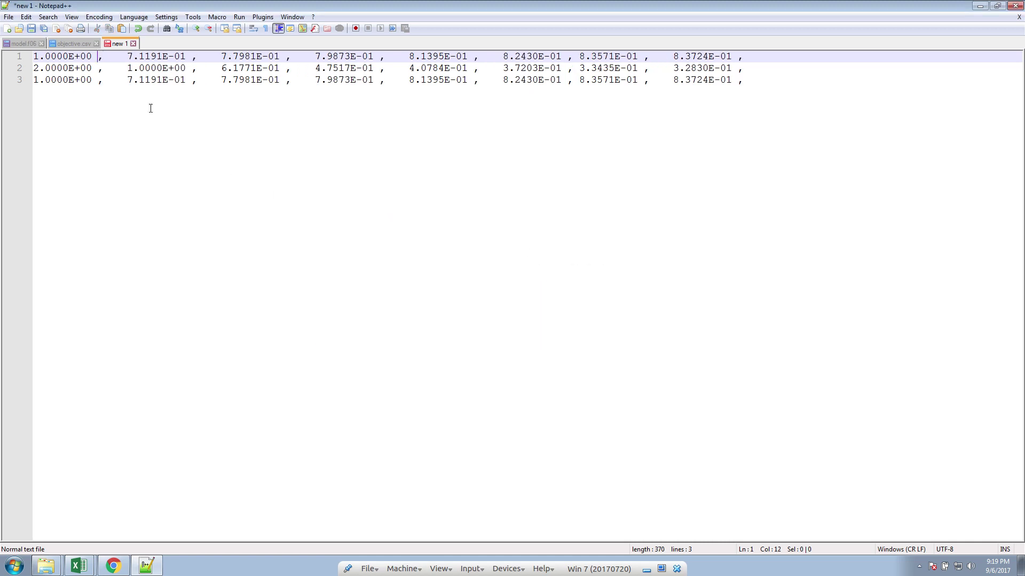
# Remove every space from the data, leaving all three lines selected
pyautogui.moveTo(96, 58); pyautogui.dragTo(99, 58)
pyautogui.hotkey('ctrl', 'h')
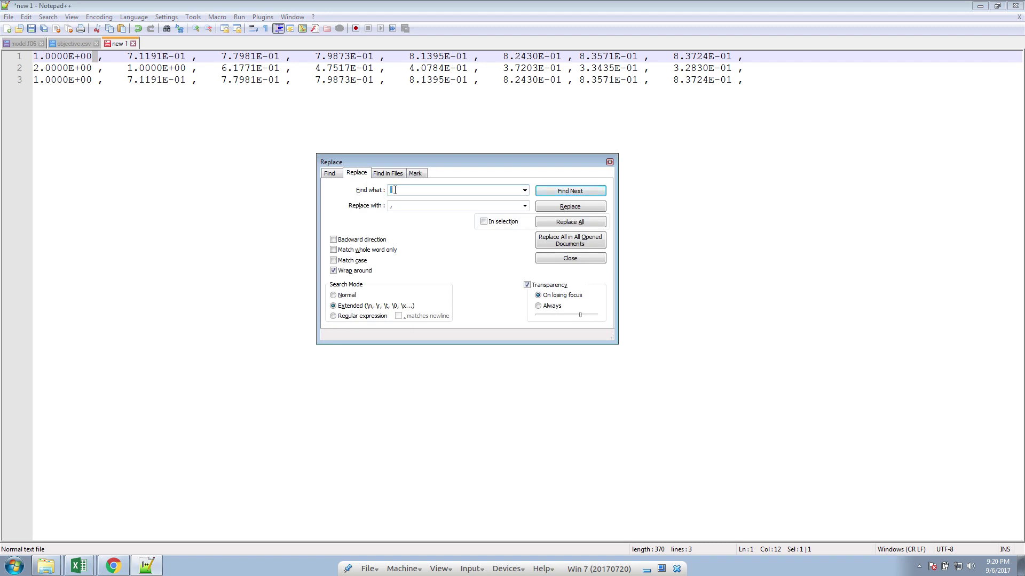
pyautogui.doubleClick(398, 205)
pyautogui.click(559, 226)
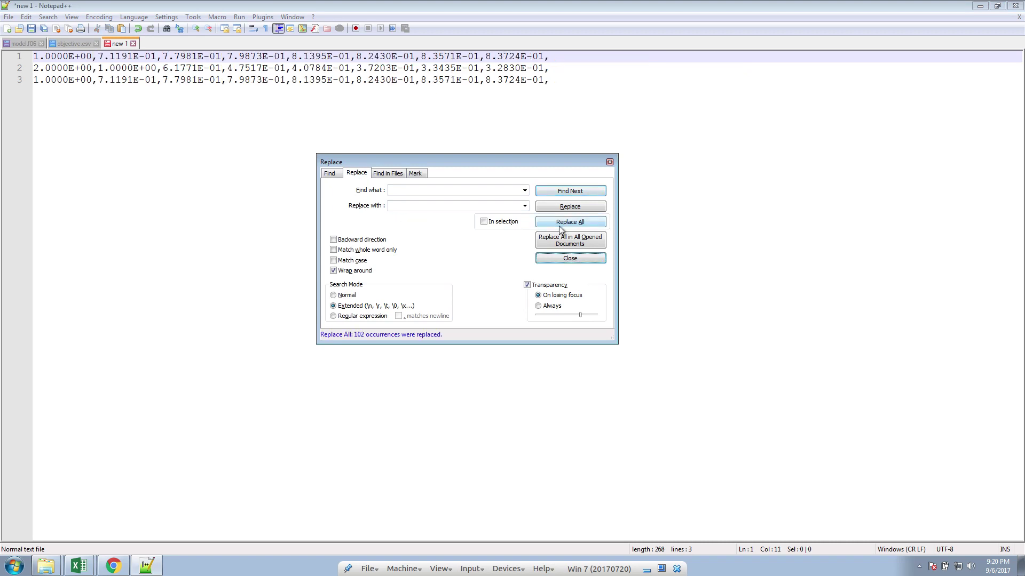
pyautogui.click(568, 258)
pyautogui.click(572, 90)
pyautogui.moveTo(572, 91); pyautogui.dragTo(7, 54)
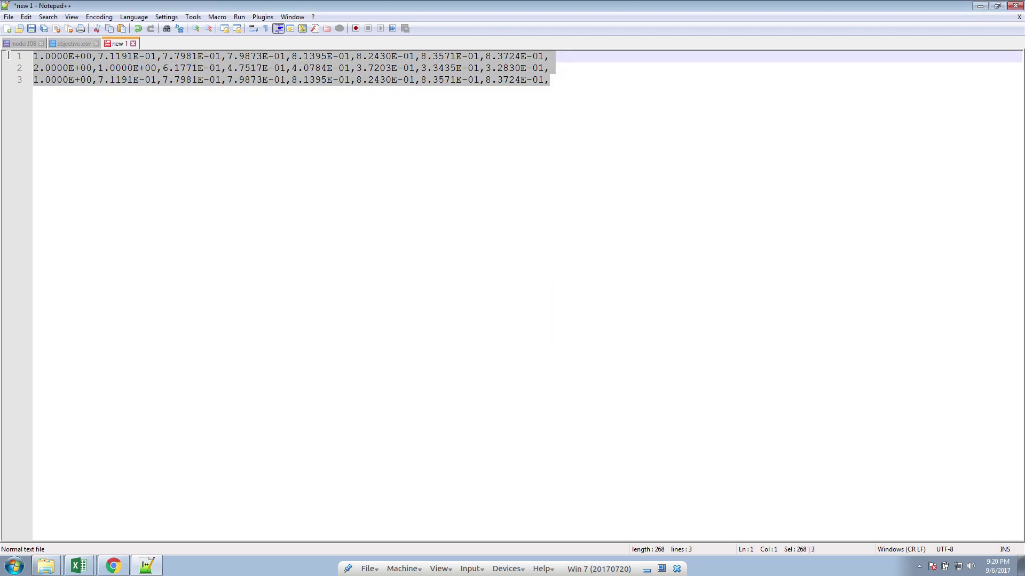
# Save the rows to the Desktop as design_variables.csv using All types (*.*)
pyautogui.hotkey('ctrl', 's')
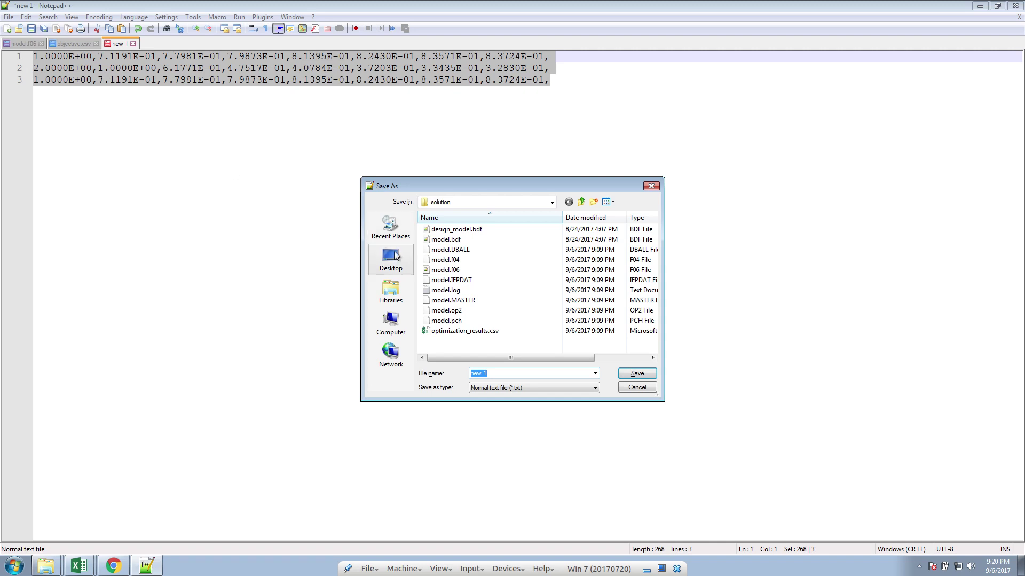
pyautogui.write('design_variables.csv')
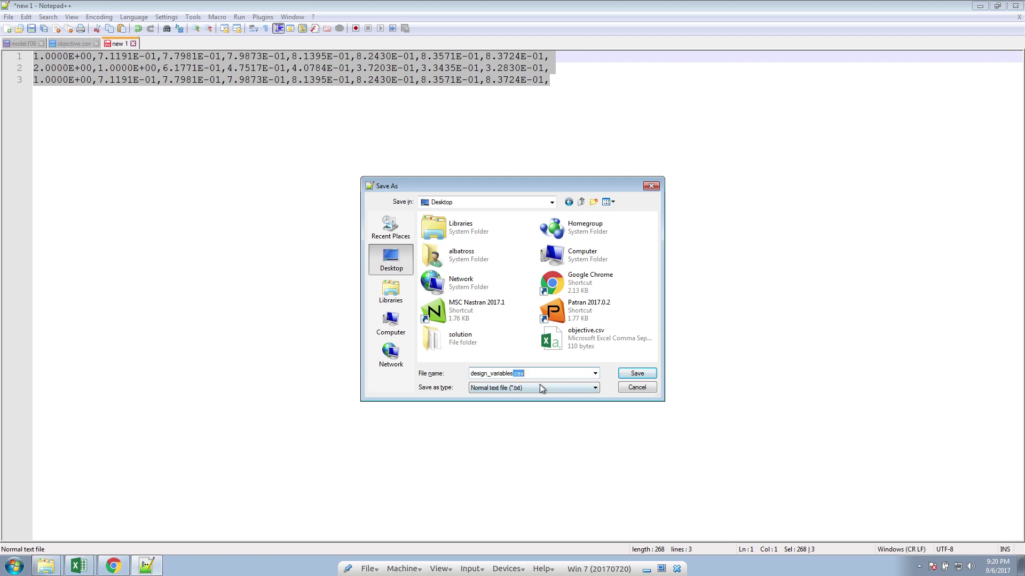
pyautogui.click(539, 388)
pyautogui.click(528, 176)
pyautogui.click(648, 374)
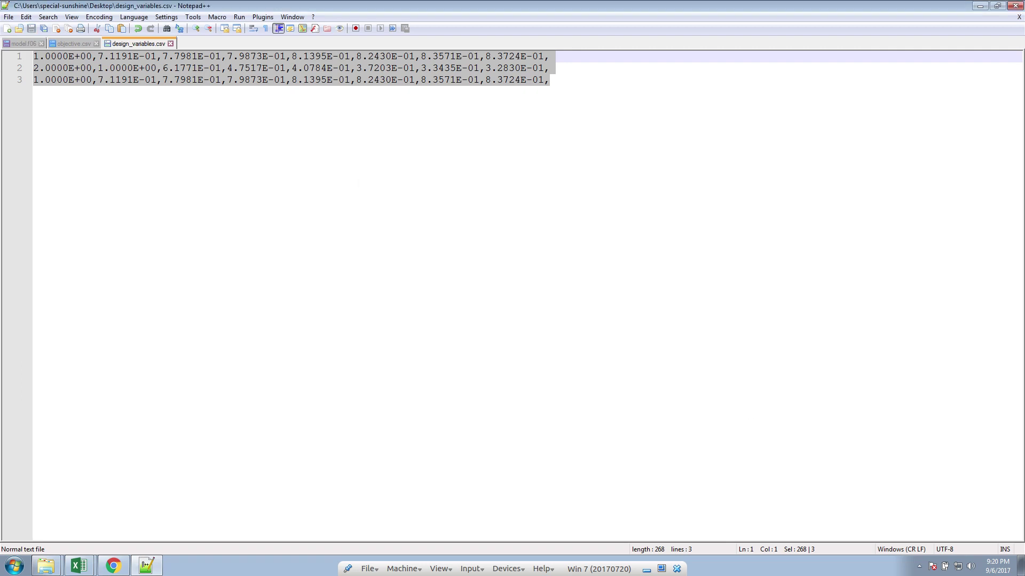
# Open design_variables.csv from the desktop in Excel, copy A1:H3, and return to Book1
pyautogui.click(1021, 569)
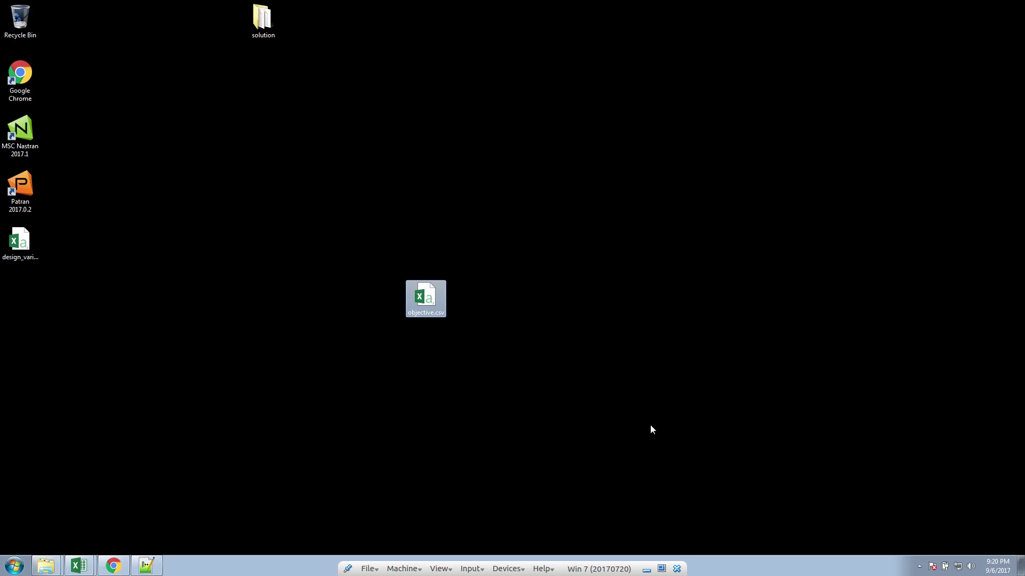
pyautogui.moveTo(24, 247); pyautogui.dragTo(462, 231)
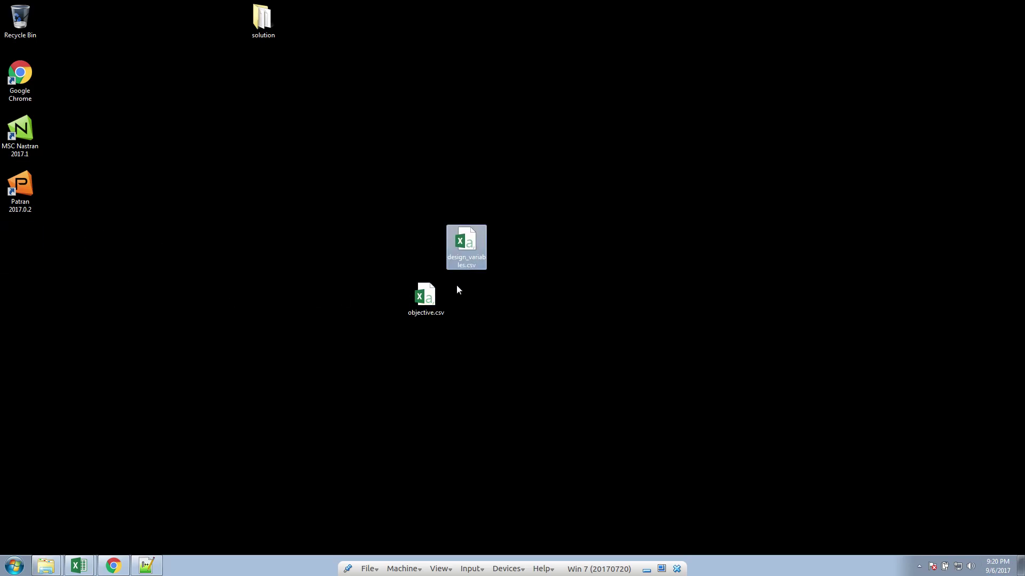
pyautogui.moveTo(436, 296); pyautogui.dragTo(34, 243)
pyautogui.doubleClick(464, 242)
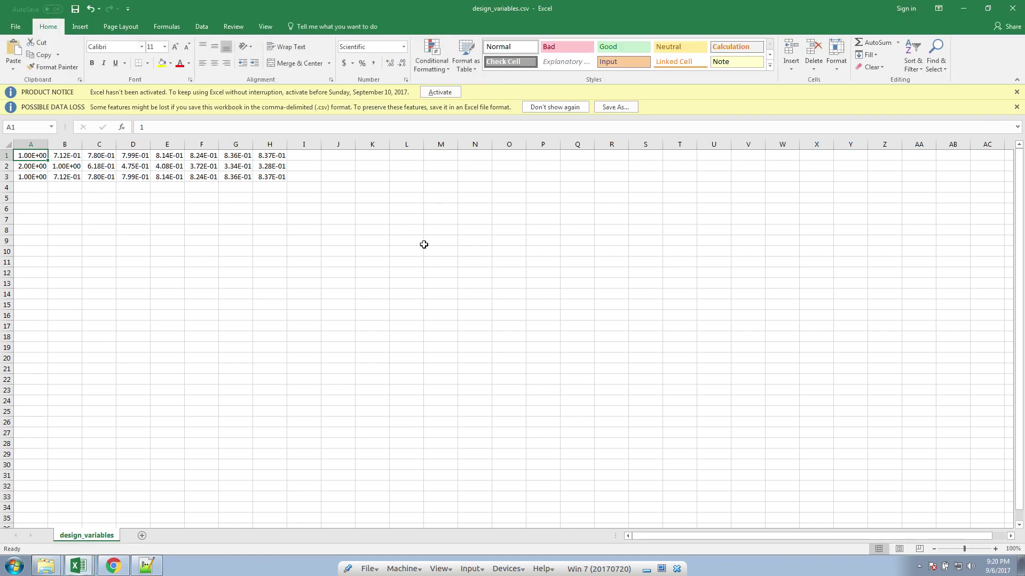
pyautogui.moveTo(269, 176); pyautogui.dragTo(24, 154)
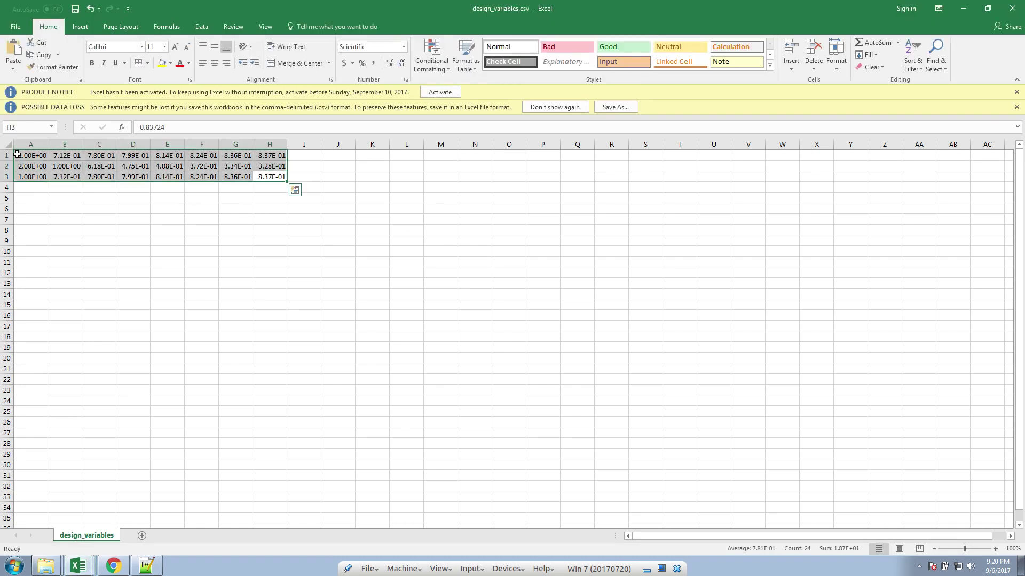
pyautogui.hotkey('ctrl', 'c')
pyautogui.click(64, 501)
# Paste the design-variable data into B13:I15 and label its rows x1, x2, x3
pyautogui.click(63, 254)
pyautogui.hotkey('ctrl', 'v')
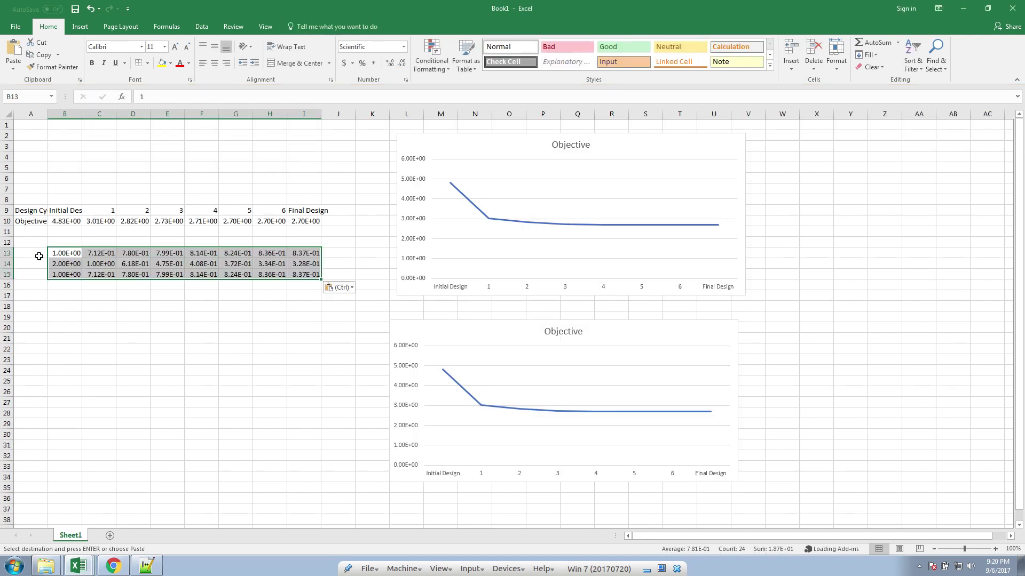
pyautogui.click(34, 253)
pyautogui.write('x1')
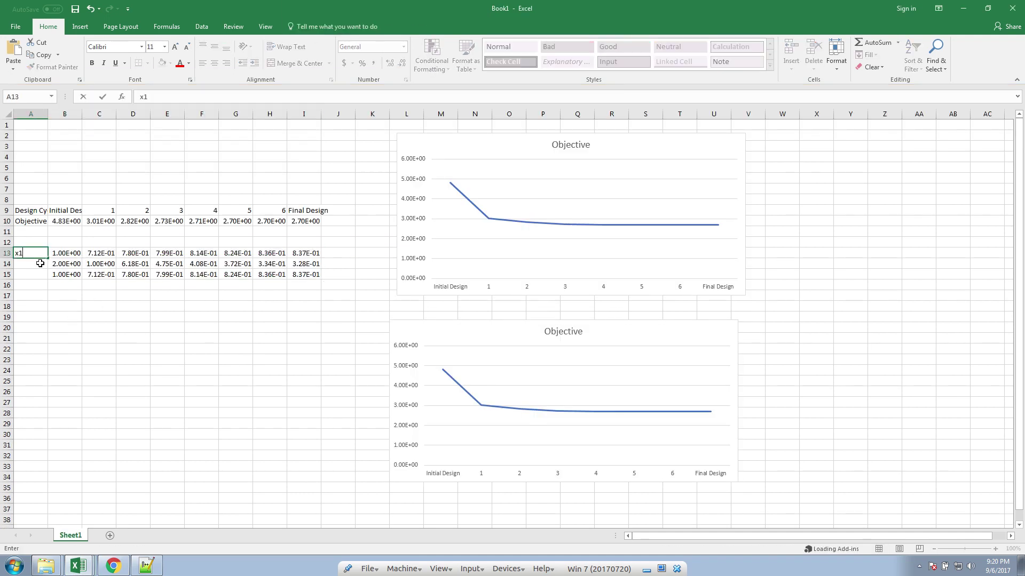
pyautogui.press('Return')
pyautogui.write('x2')
pyautogui.press('Return')
pyautogui.write('x3')
# Copy the iteration headers from B9:I9 into row 12
pyautogui.click(39, 241)
pyautogui.moveTo(69, 211); pyautogui.dragTo(320, 211)
pyautogui.hotkey('ctrl', 'c')
pyautogui.click(61, 243)
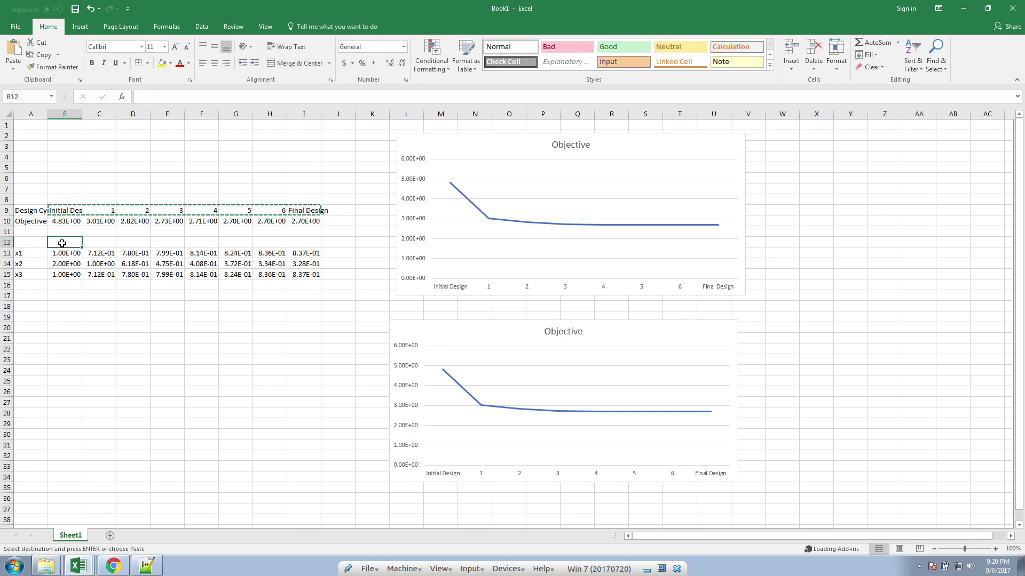
pyautogui.hotkey('ctrl', 'v')
# Insert a blank row at row 12 and enter 'Design Variables' in A12
pyautogui.click(10, 242)
pyautogui.rightClick(10, 243)
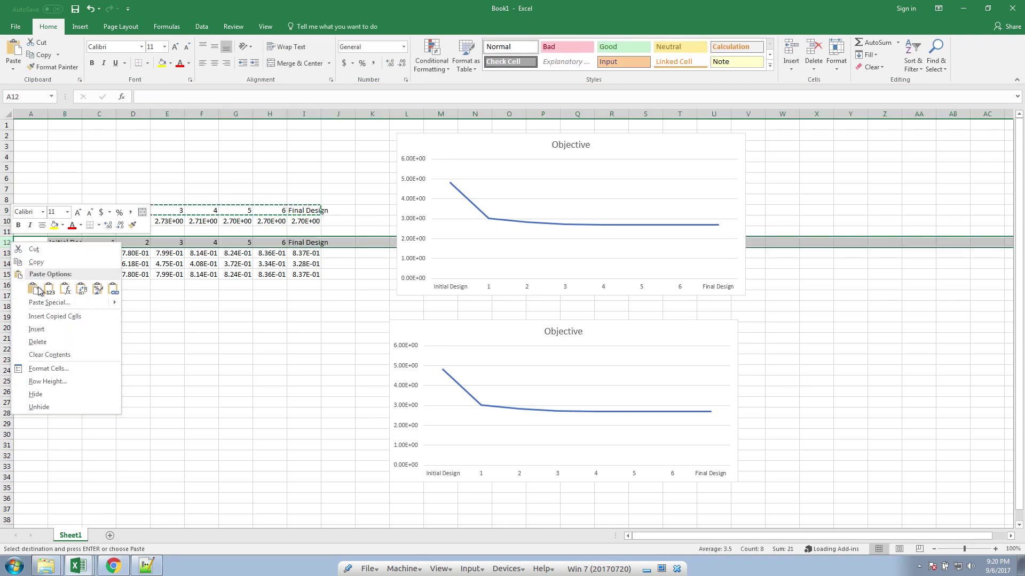
pyautogui.click(38, 328)
pyautogui.click(36, 245)
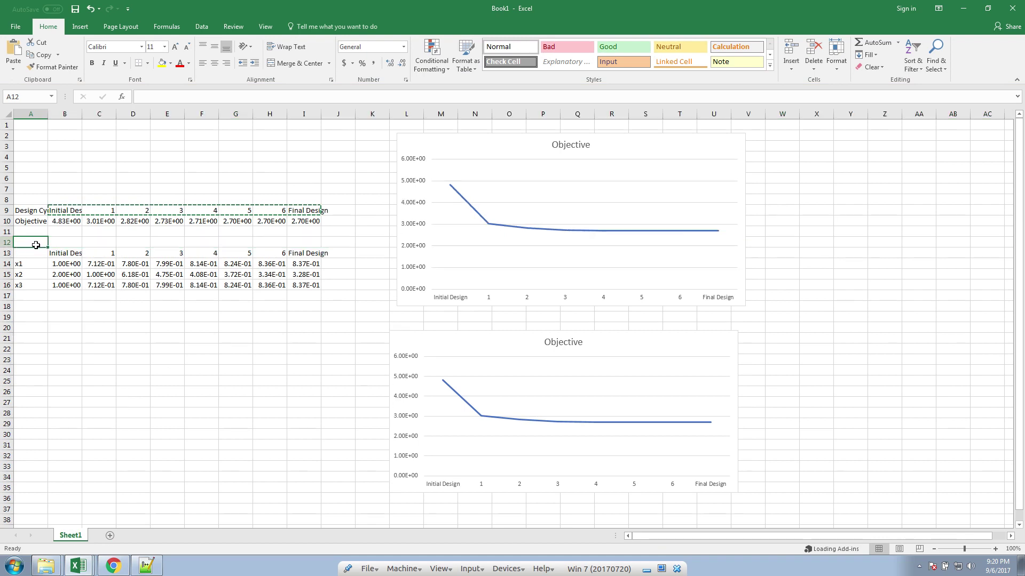
pyautogui.write('Design Variables')
pyautogui.press('Return')
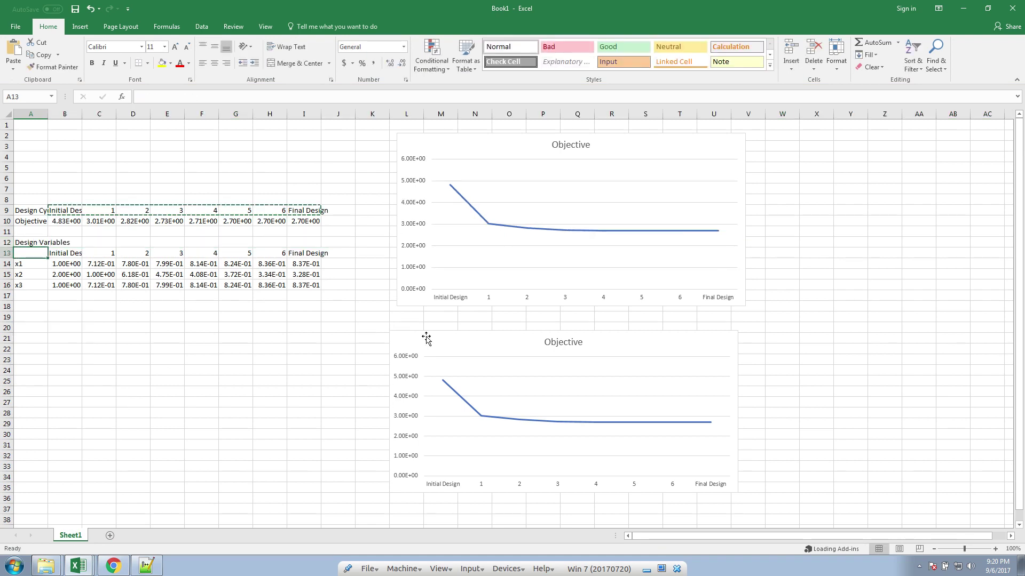
# Point Chart 2's data range at the x1–x3 rows 14–16, then show model.f06 in Notepad++
pyautogui.click(425, 338)
pyautogui.moveTo(171, 230); pyautogui.dragTo(168, 269)
pyautogui.moveTo(321, 268); pyautogui.dragTo(322, 291)
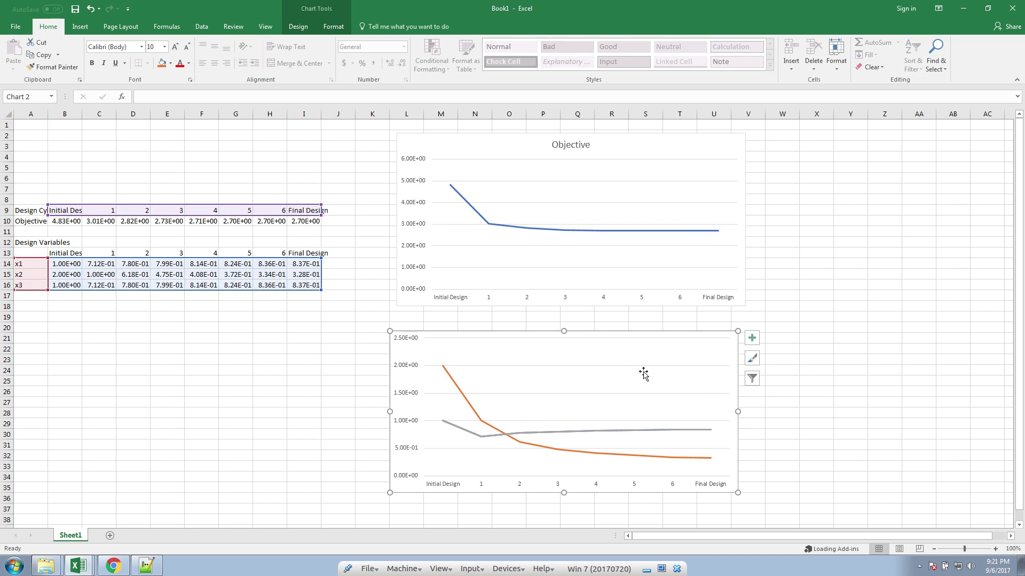
pyautogui.click(750, 378)
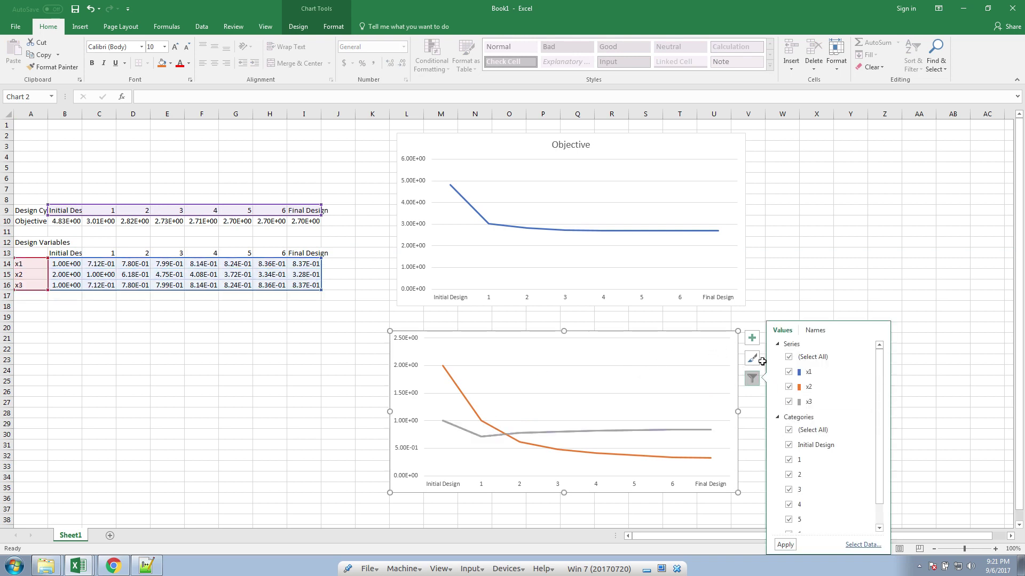
pyautogui.click(804, 297)
pyautogui.click(734, 339)
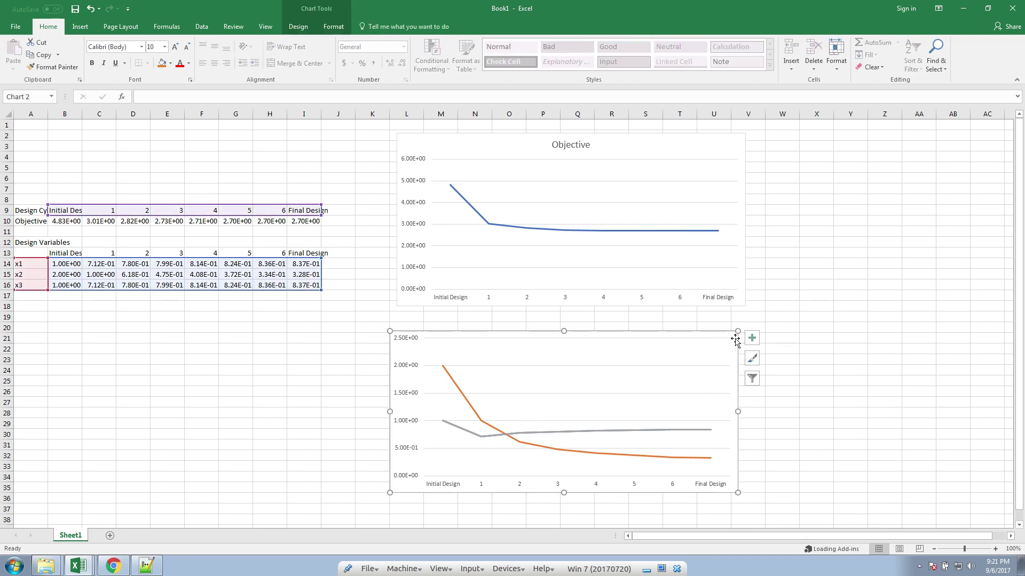
pyautogui.rightClick(735, 340)
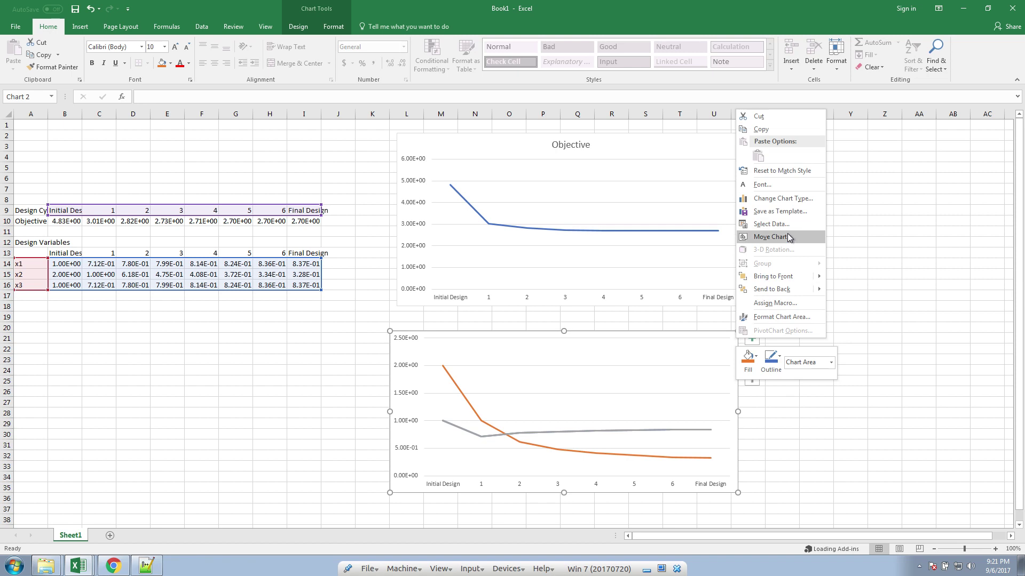
pyautogui.click(146, 566)
pyautogui.click(24, 43)
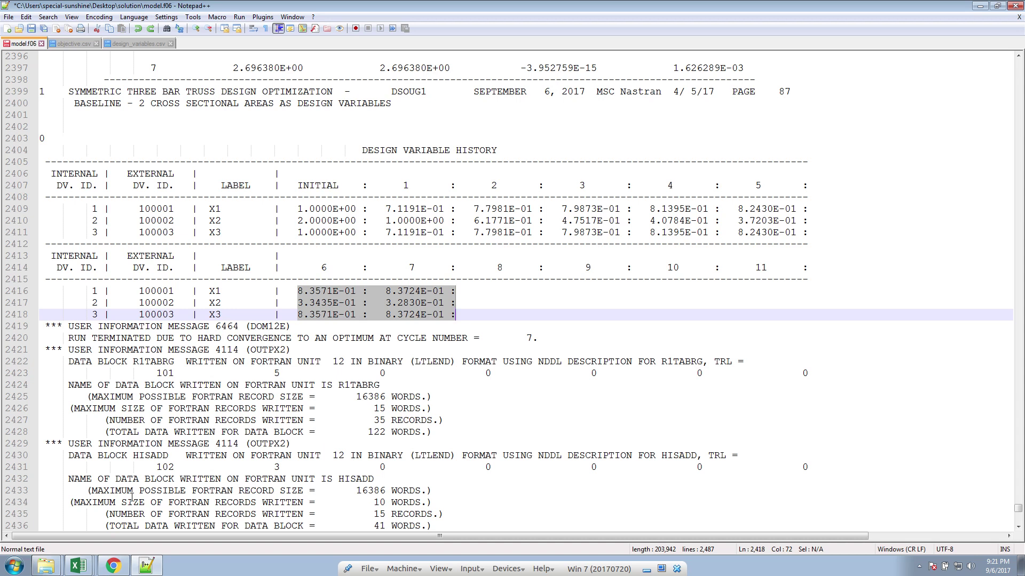
# Reload the SOL 200 web app and upload optimization_results.csv for plotting
pyautogui.click(112, 566)
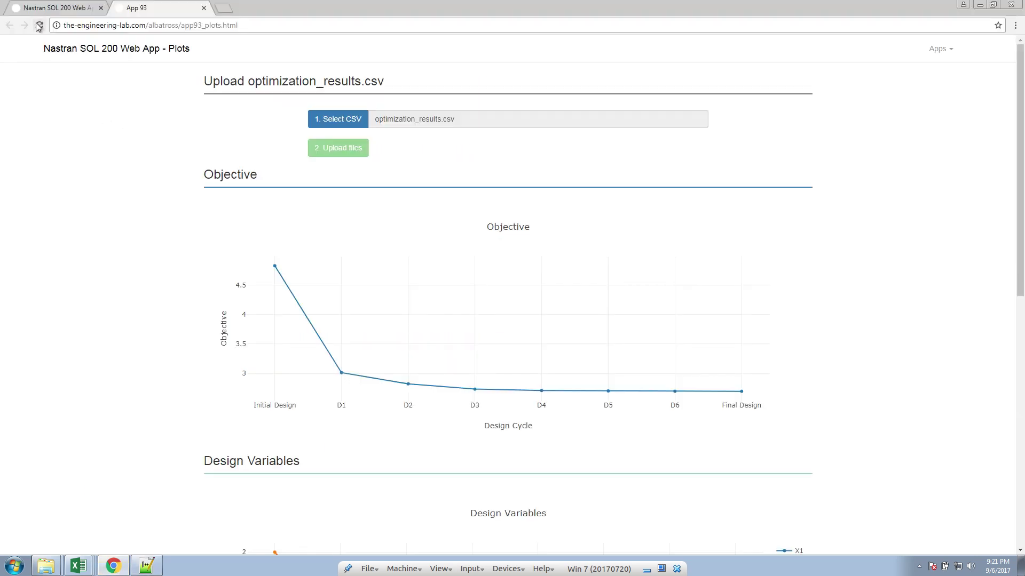
pyautogui.click(39, 27)
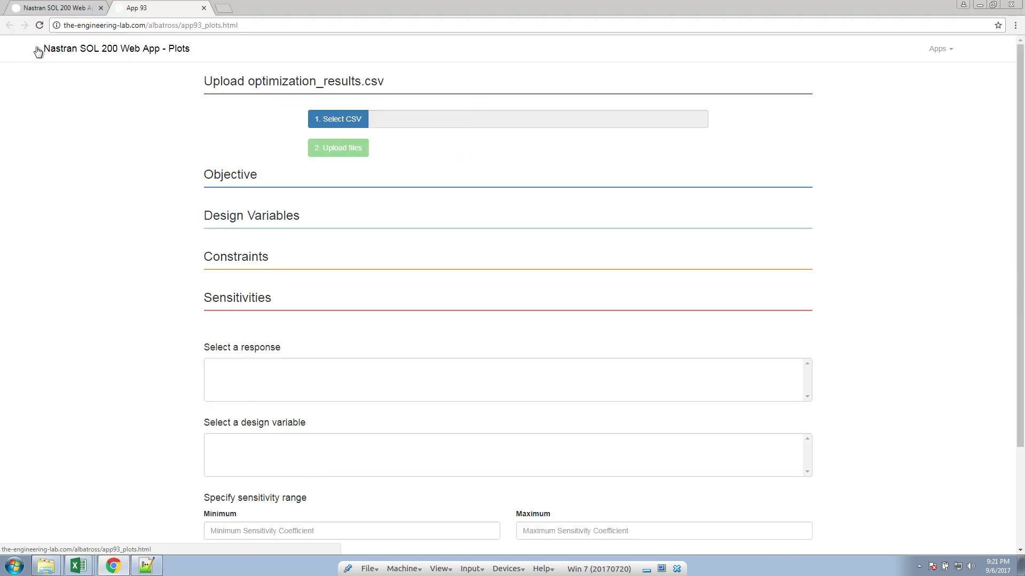
pyautogui.click(328, 123)
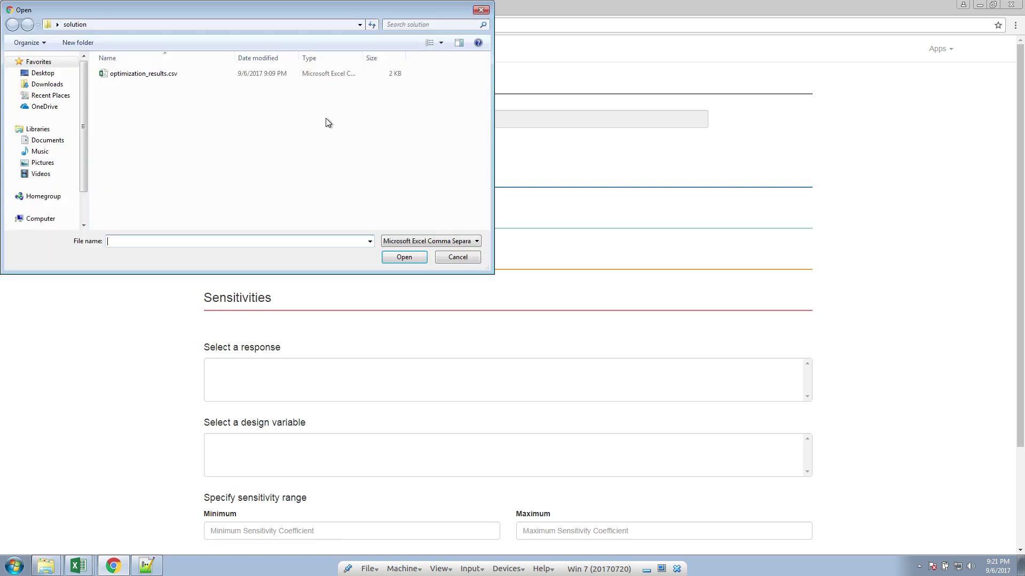
pyautogui.doubleClick(155, 80)
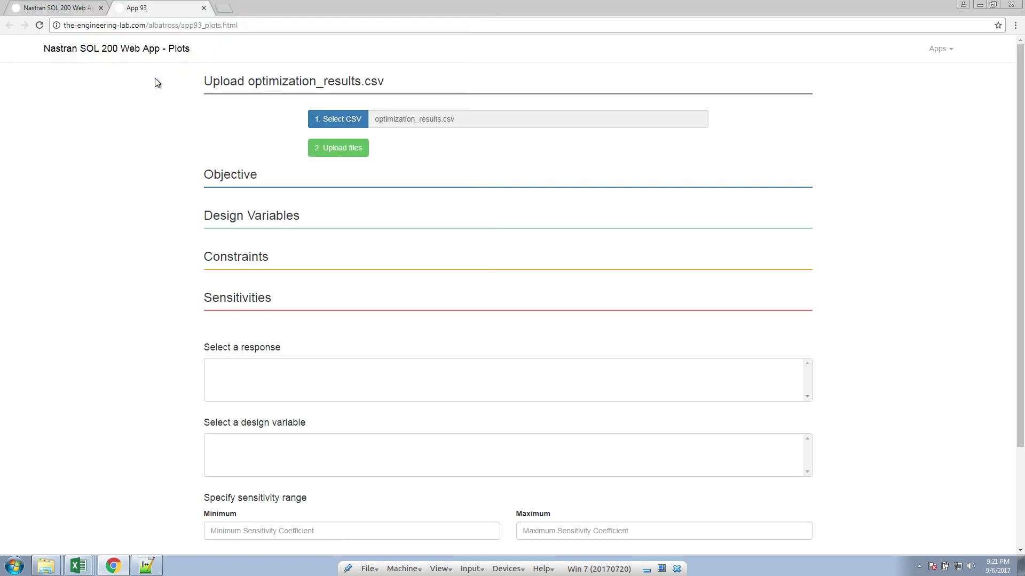
pyautogui.click(352, 151)
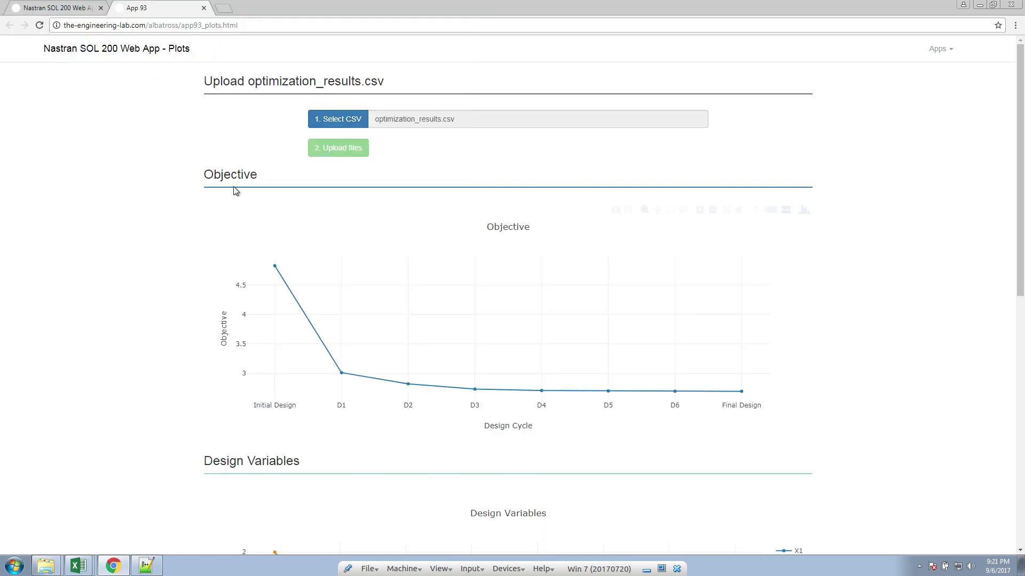
pyautogui.scroll(-2, 233, 301)
pyautogui.scroll(2, 156, 313)
pyautogui.scroll(-1, 137, 96)
pyautogui.scroll(-2, 164, 182)
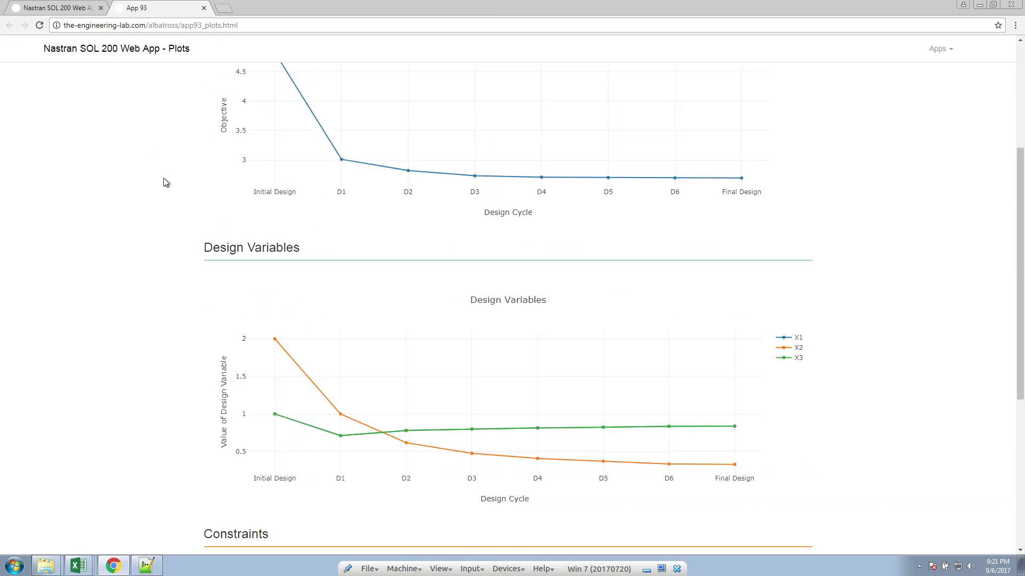
# Column-select and copy the MAXIMUM VALUE OF CONSTRAINT numbers in model.f06
pyautogui.click(153, 570)
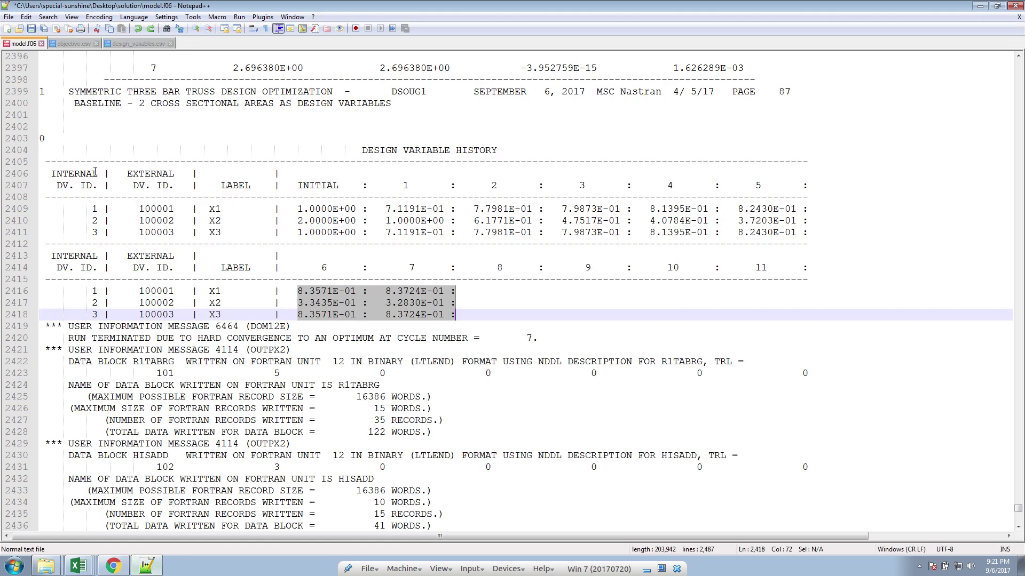
pyautogui.click(84, 43)
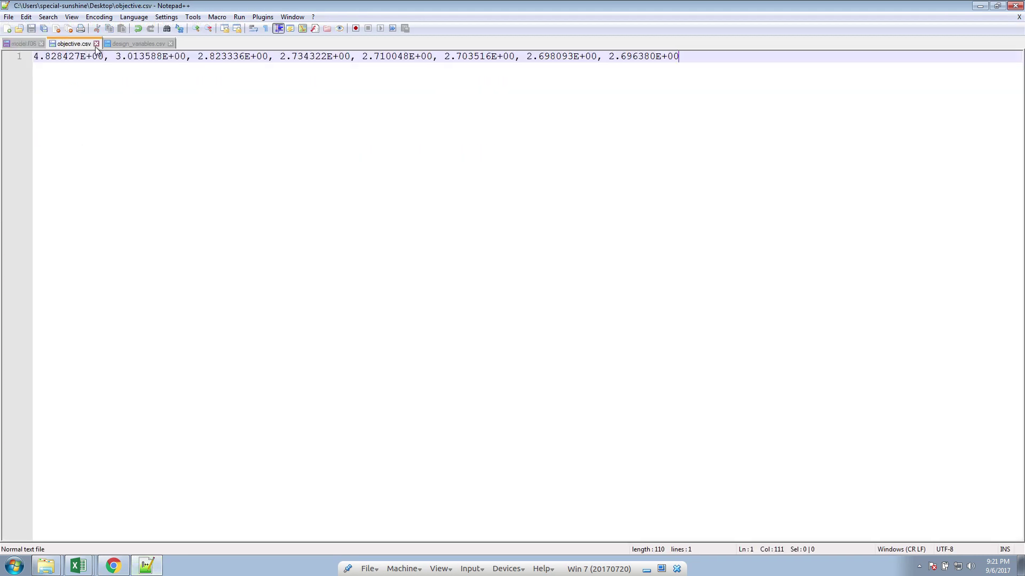
pyautogui.click(31, 42)
pyautogui.scroll(5, 695, 270)
pyautogui.scroll(5, 695, 269)
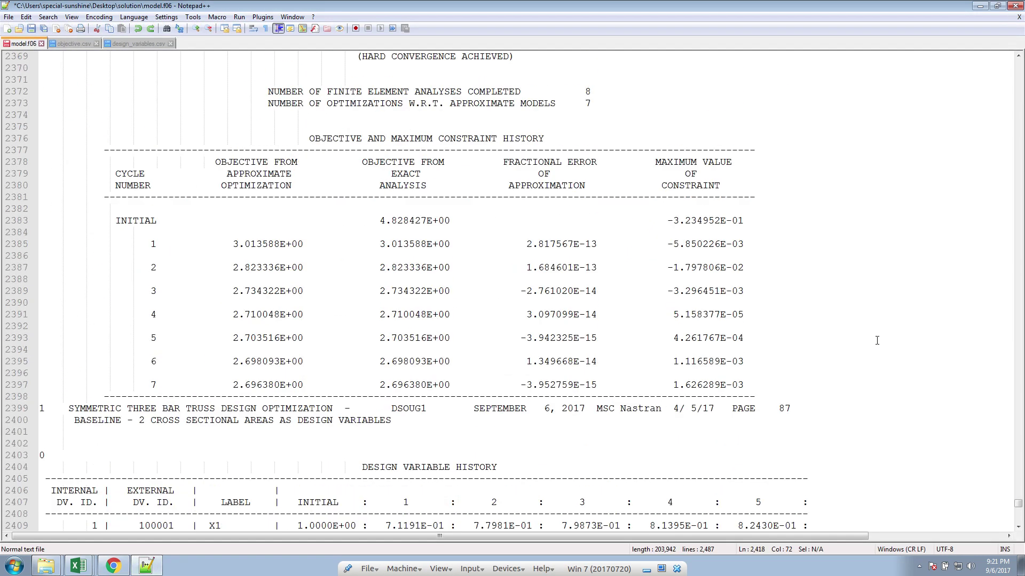
pyautogui.scroll(3, 761, 377)
pyautogui.scroll(-3, 762, 377)
pyautogui.click(655, 163)
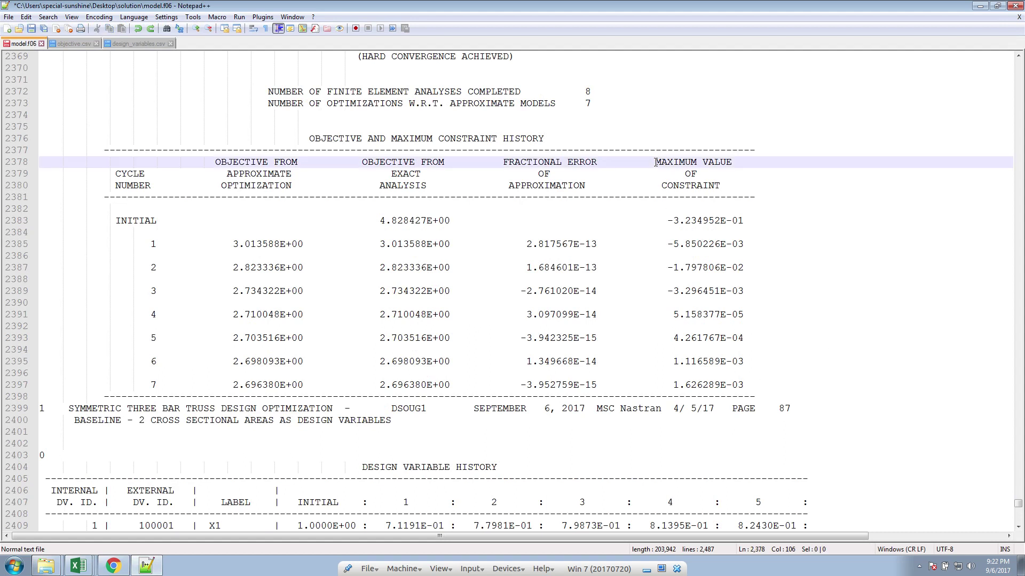
pyautogui.keyDown('alt'); pyautogui.moveTo(654, 162); pyautogui.dragTo(746, 382); pyautogui.keyUp('alt')
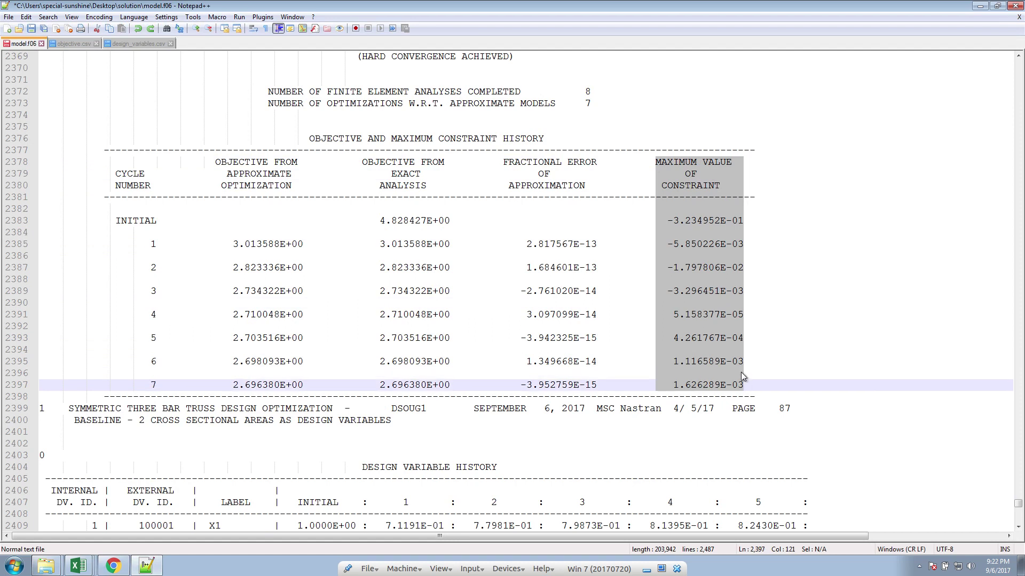
pyautogui.click(744, 385)
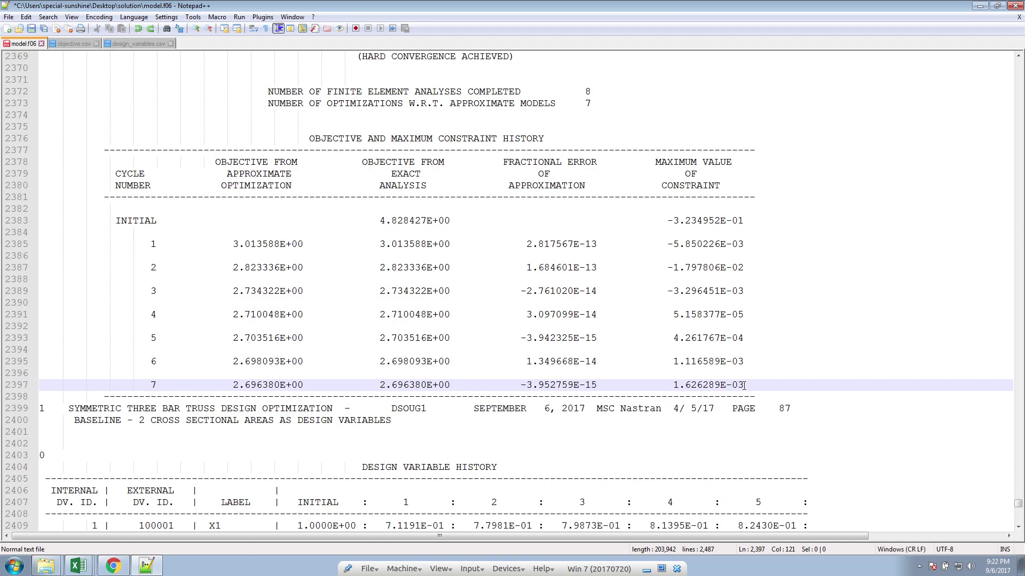
pyautogui.keyDown('alt'); pyautogui.moveTo(744, 386); pyautogui.dragTo(668, 221); pyautogui.keyUp('alt')
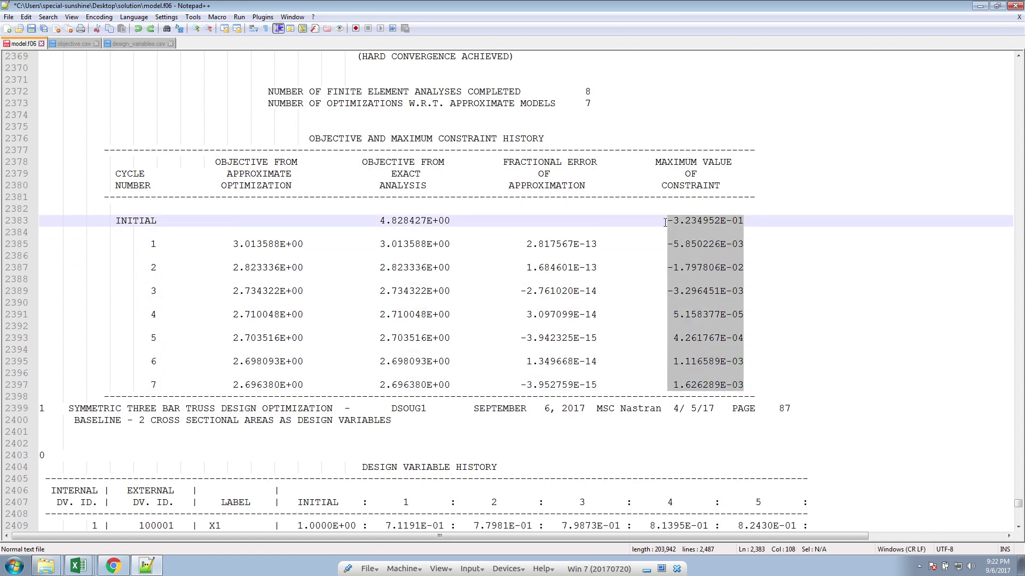
pyautogui.hotkey('ctrl', 'c')
# Paste the eight constraint values into a new blank document
pyautogui.click(9, 29)
pyautogui.hotkey('ctrl', 'v')
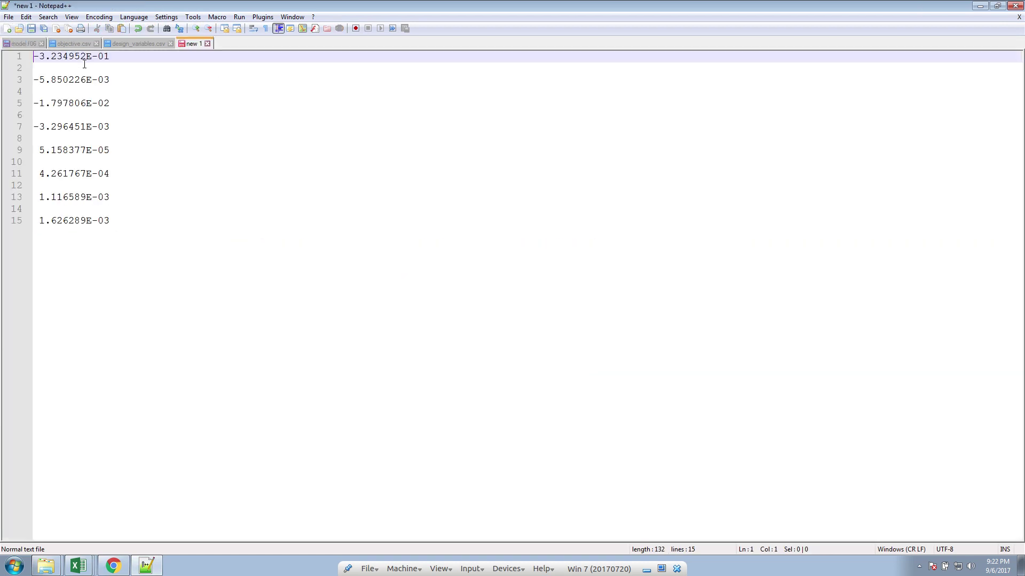
pyautogui.moveTo(110, 56); pyautogui.dragTo(35, 77)
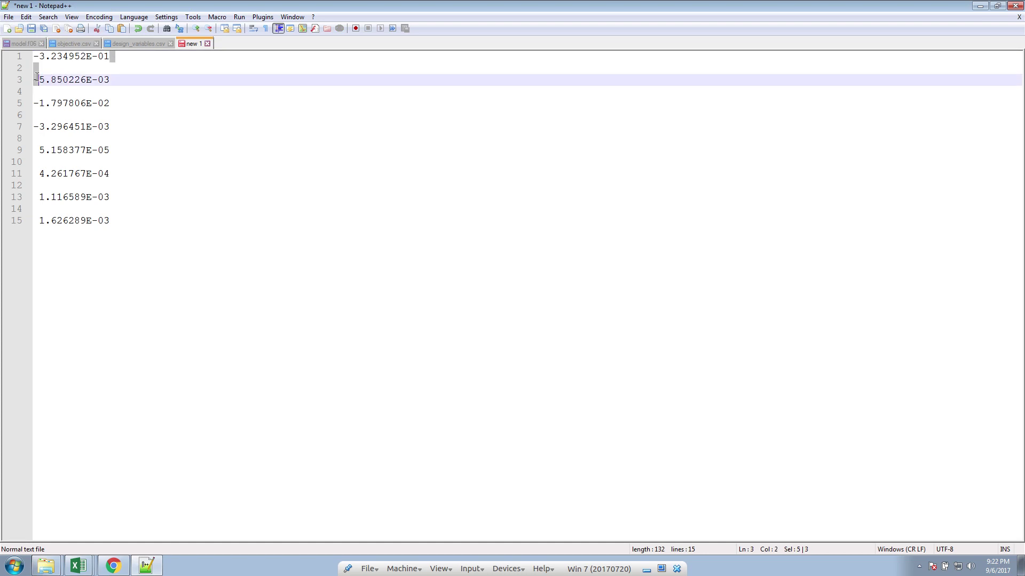
# Replace all line breaks with ', ', select the resulting line, and bring up Book1
pyautogui.hotkey('ctrl', 'f')
pyautogui.click(352, 173)
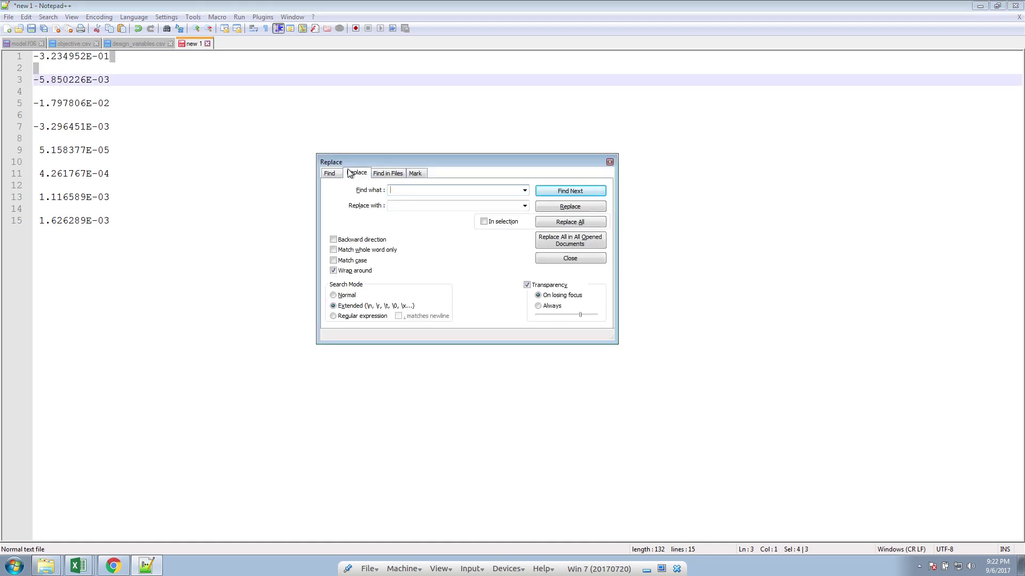
pyautogui.click(390, 202)
pyautogui.click(565, 222)
pyautogui.click(565, 259)
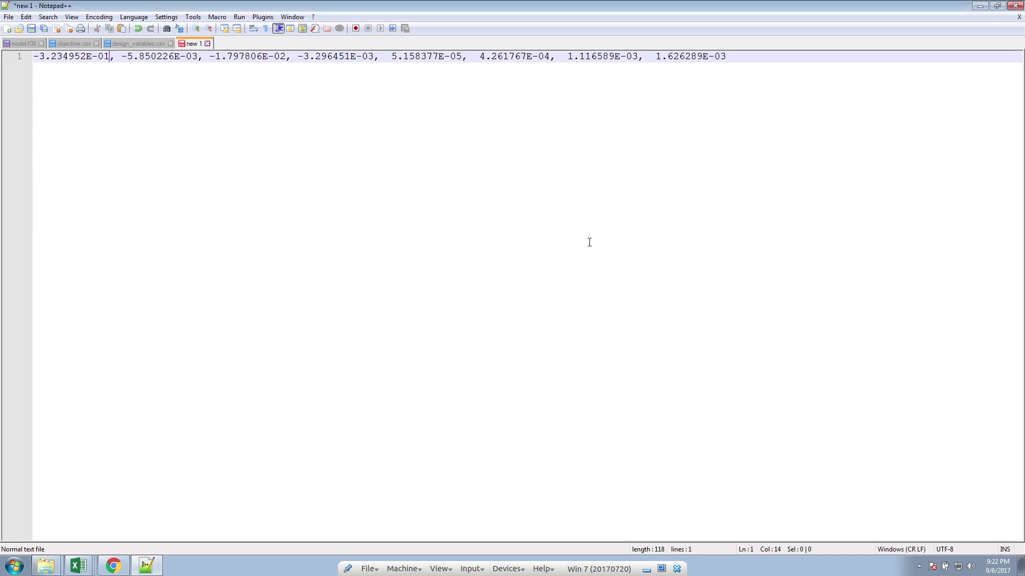
pyautogui.hotkey('ctrl', 'a')
pyautogui.click(92, 565)
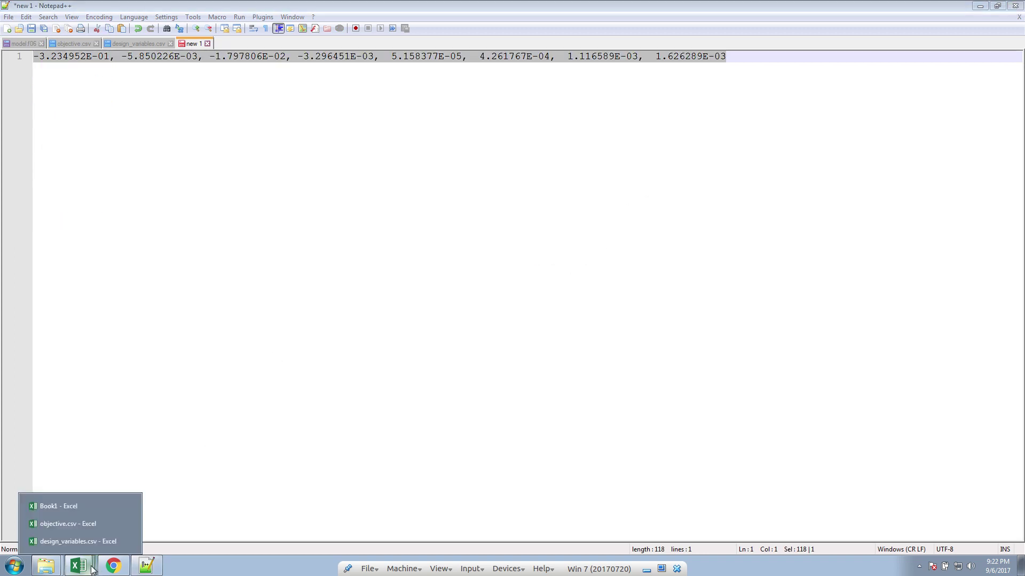
pyautogui.click(89, 506)
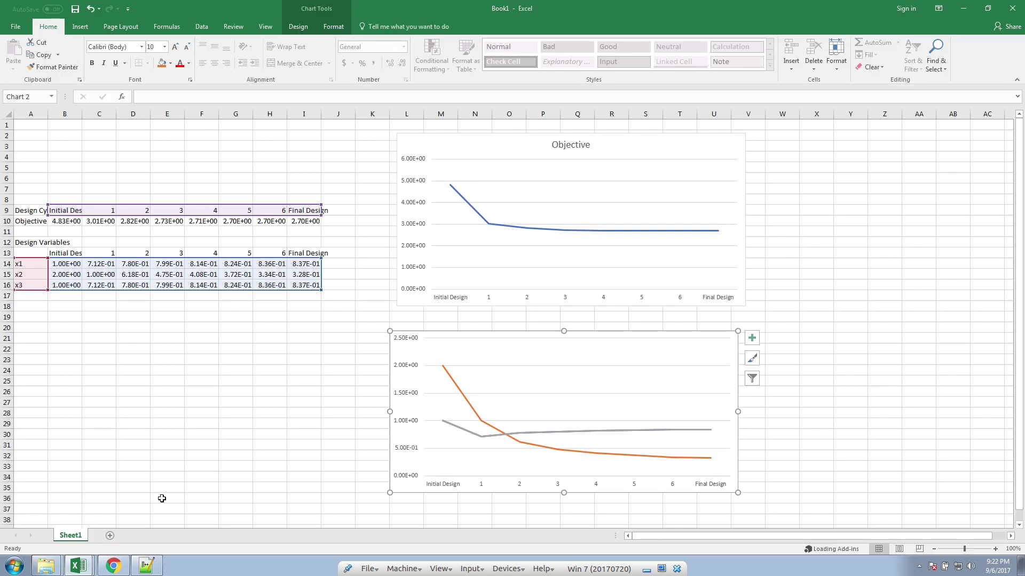